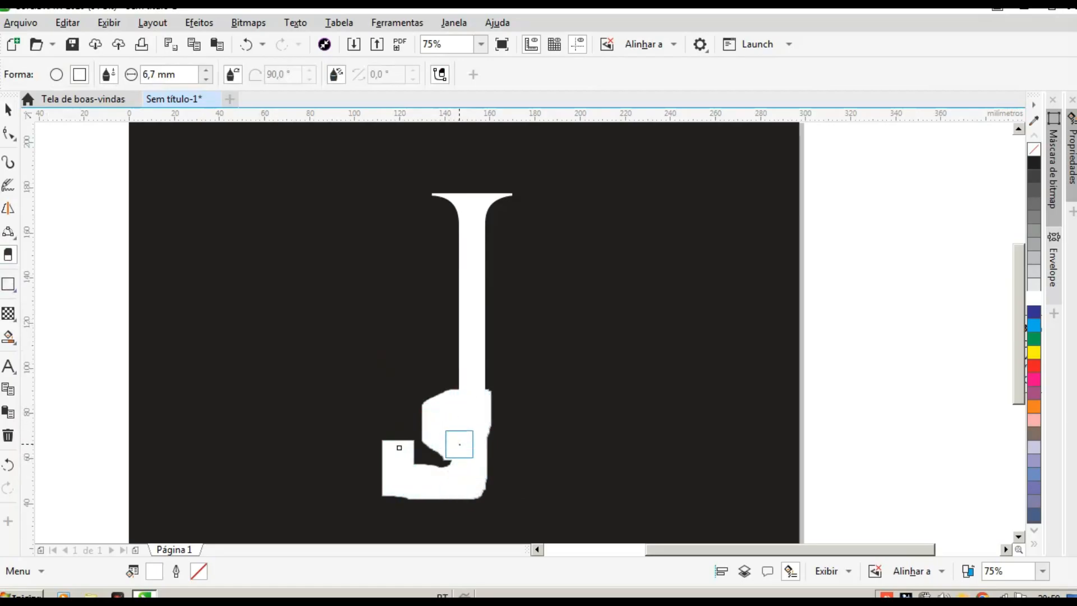
# Draw a circle about 77 mm in diameter over the lower part of the J's stem and give it a white outline.
pyautogui.click(9, 110)
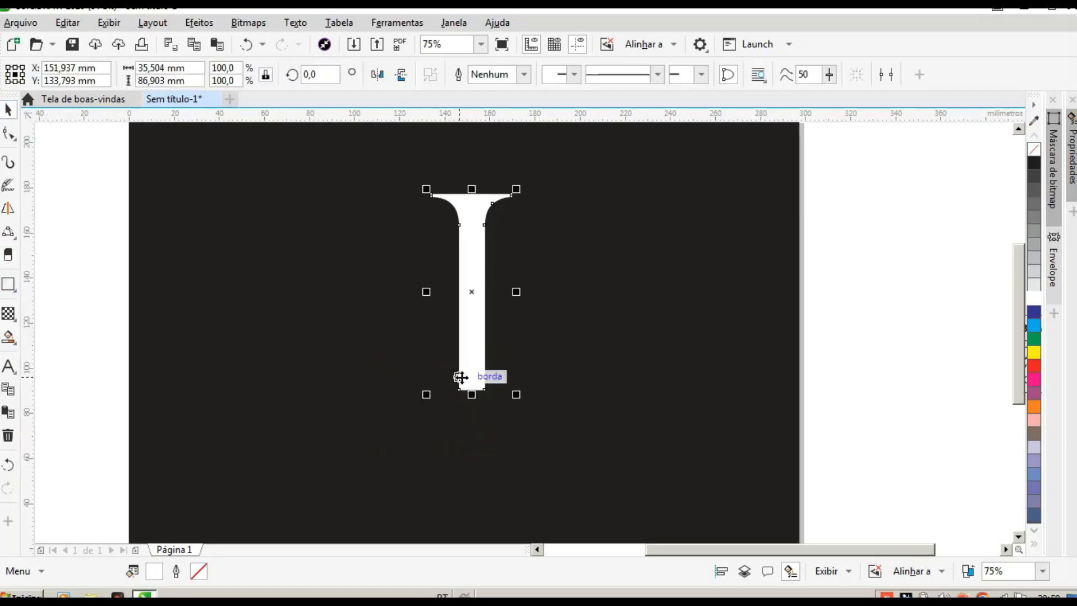
pyautogui.scroll(1, 473, 361)
pyautogui.scroll(-1, 473, 361)
pyautogui.click(329, 338)
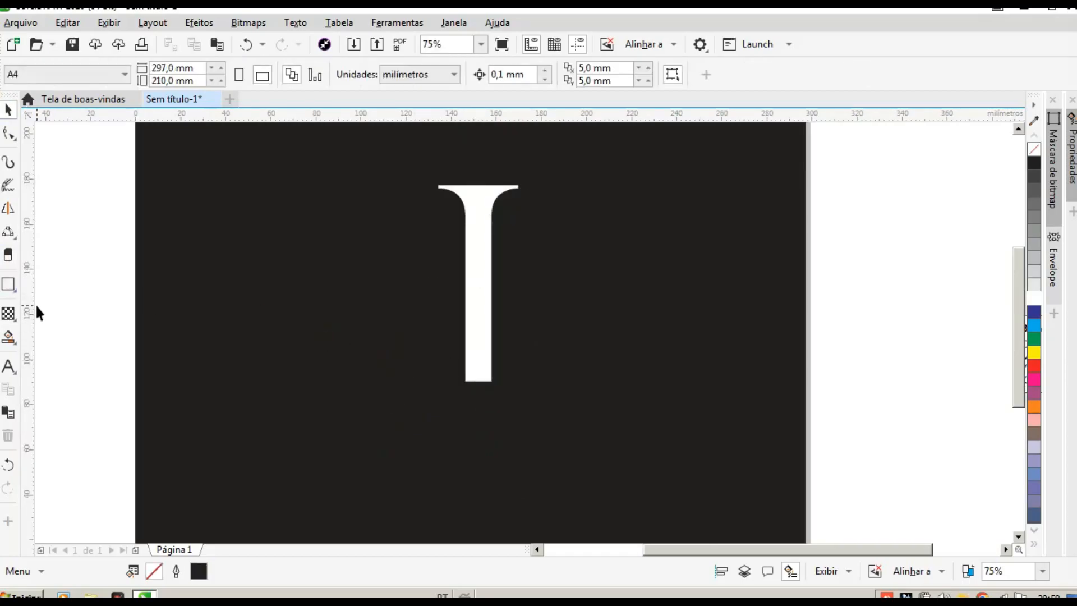
pyautogui.click(13, 311)
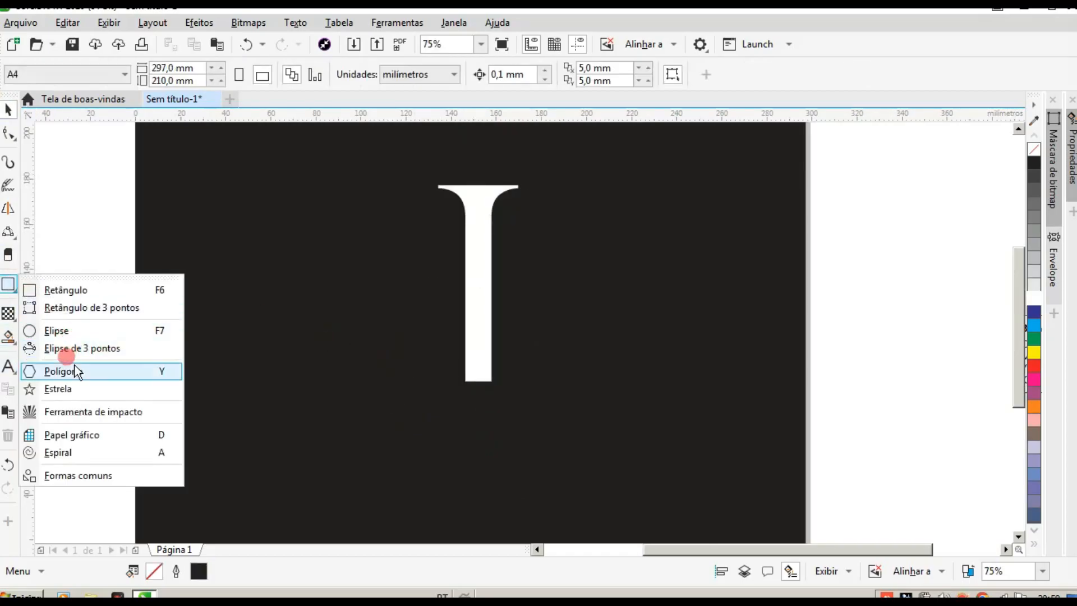
pyautogui.click(80, 328)
pyautogui.moveTo(362, 303); pyautogui.dragTo(537, 480)
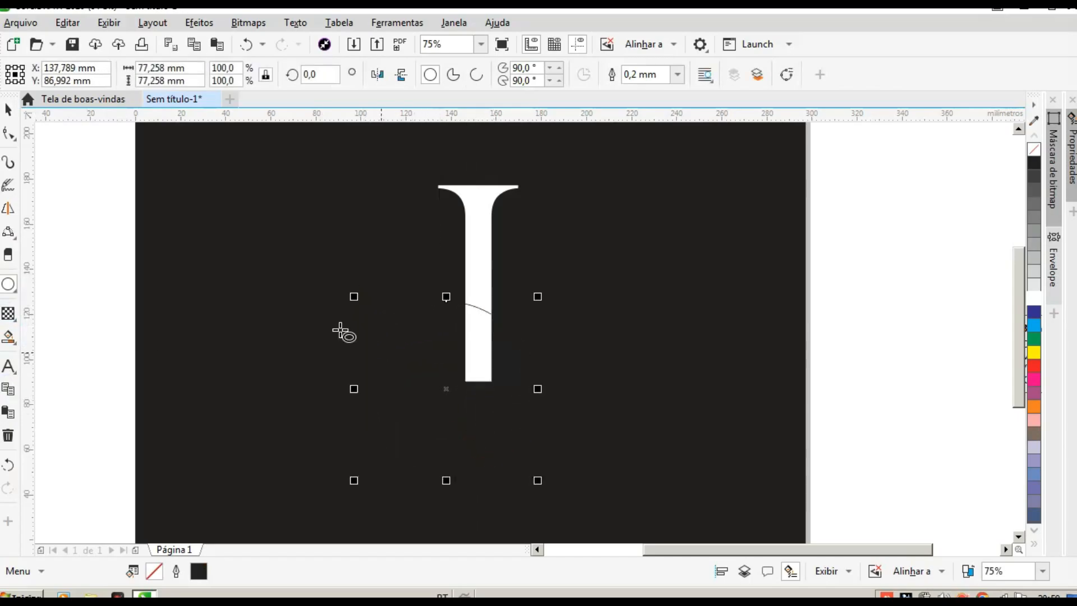
pyautogui.click(8, 110)
pyautogui.rightClick(1034, 297)
# Move the circle so its rightmost edge lines up with the right edge of the stem's lower end.
pyautogui.scroll(3, 544, 385)
pyautogui.moveTo(520, 379); pyautogui.dragTo(434, 328)
pyautogui.scroll(-2, 426, 337)
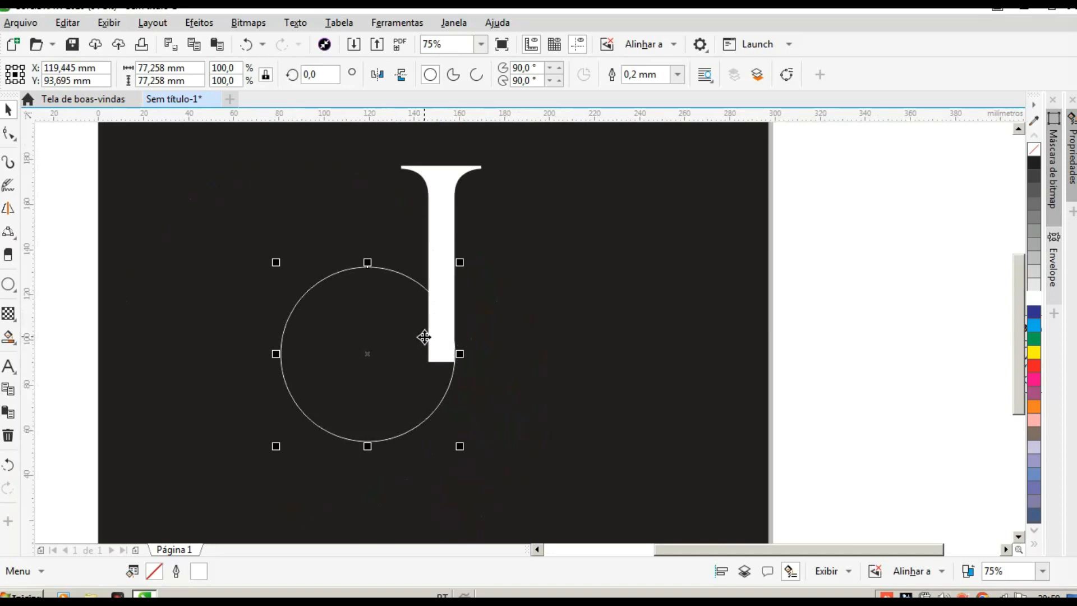
pyautogui.scroll(1, 408, 338)
pyautogui.scroll(3, 486, 360)
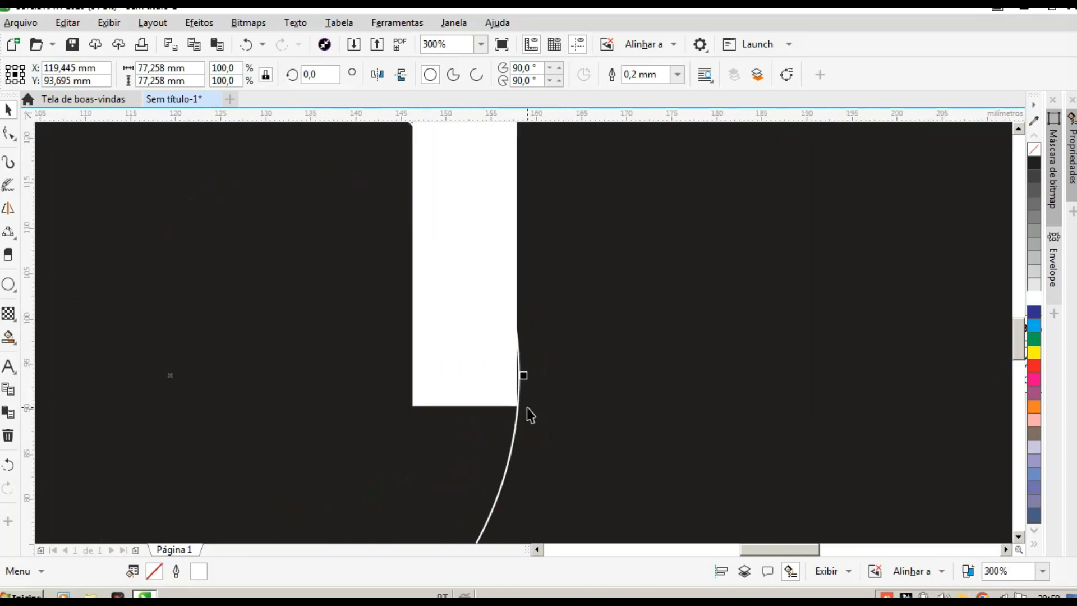
pyautogui.scroll(2, 526, 407)
pyautogui.moveTo(500, 373); pyautogui.dragTo(498, 380)
pyautogui.scroll(-3, 527, 367)
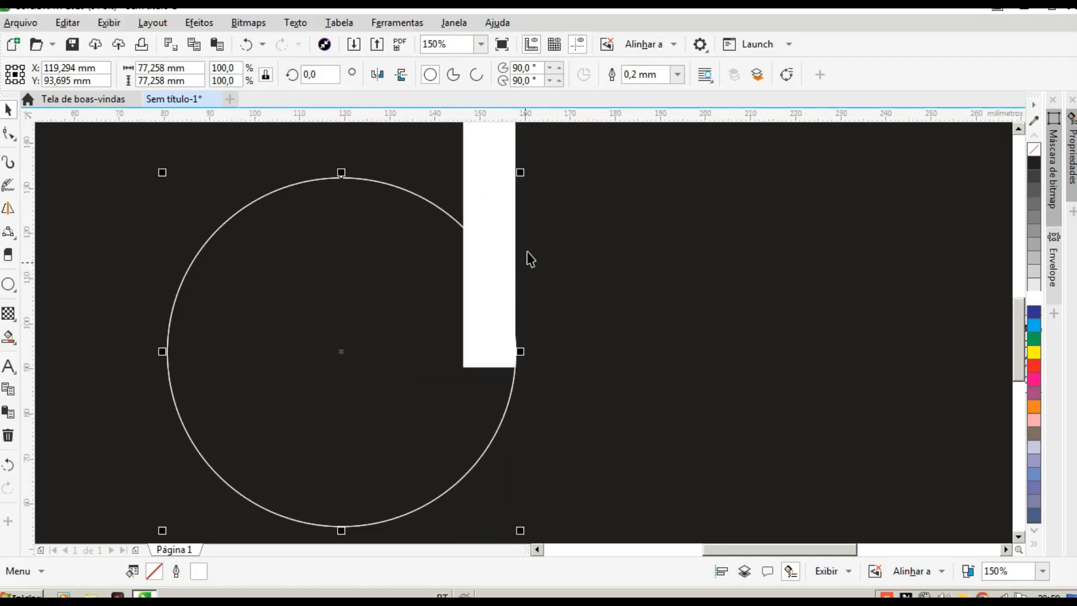
# Make a concentric copy of the circle scaled to about 54 mm and lower it slightly along the stem's left edge.
pyautogui.moveTo(521, 173); pyautogui.dragTo(469, 216)
pyautogui.scroll(3, 456, 356)
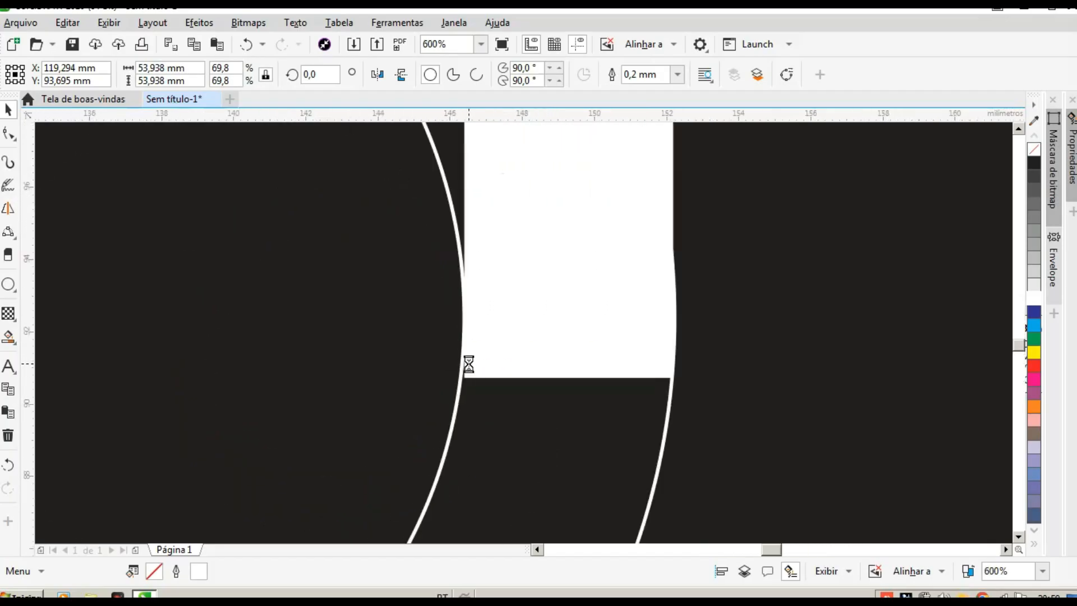
pyautogui.scroll(1, 446, 346)
pyautogui.moveTo(460, 316); pyautogui.dragTo(463, 353)
pyautogui.scroll(-1, 483, 353)
pyautogui.scroll(-3, 482, 352)
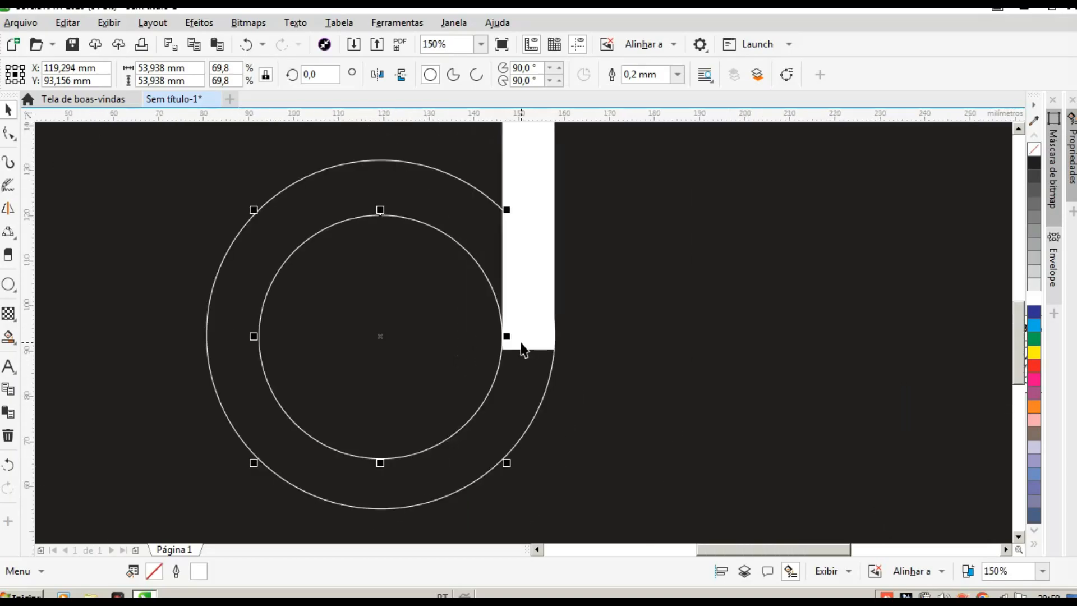
pyautogui.scroll(2, 544, 349)
pyautogui.scroll(-1, 548, 343)
pyautogui.scroll(-1, 463, 350)
pyautogui.click(612, 408)
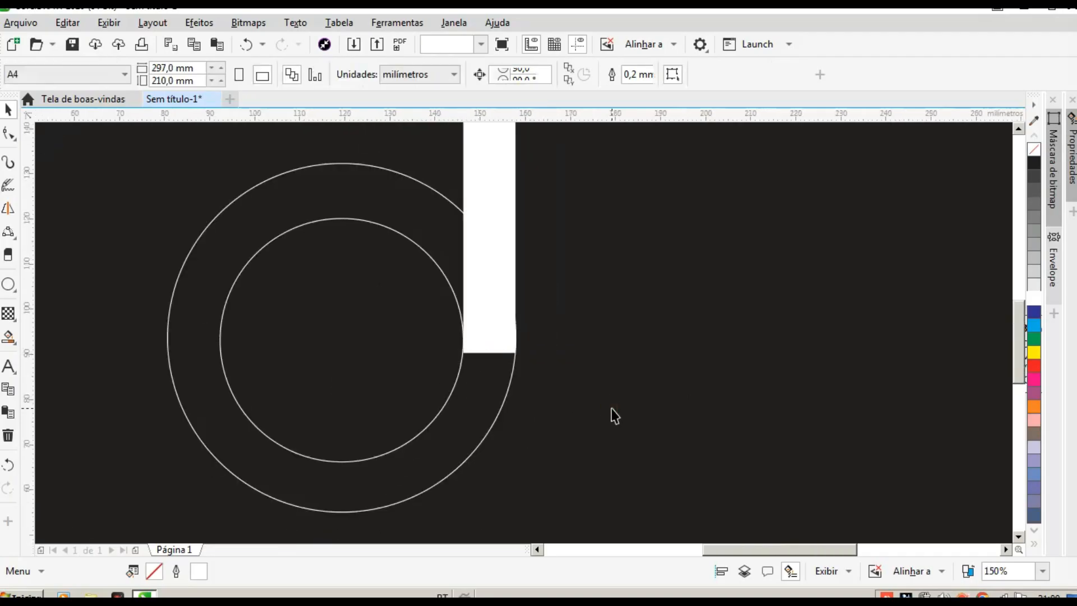
# Duplicate the outer circle in place and shrink the copy to about 67.6 mm, keeping its lower-right bounding corner fixed.
pyautogui.click(420, 492)
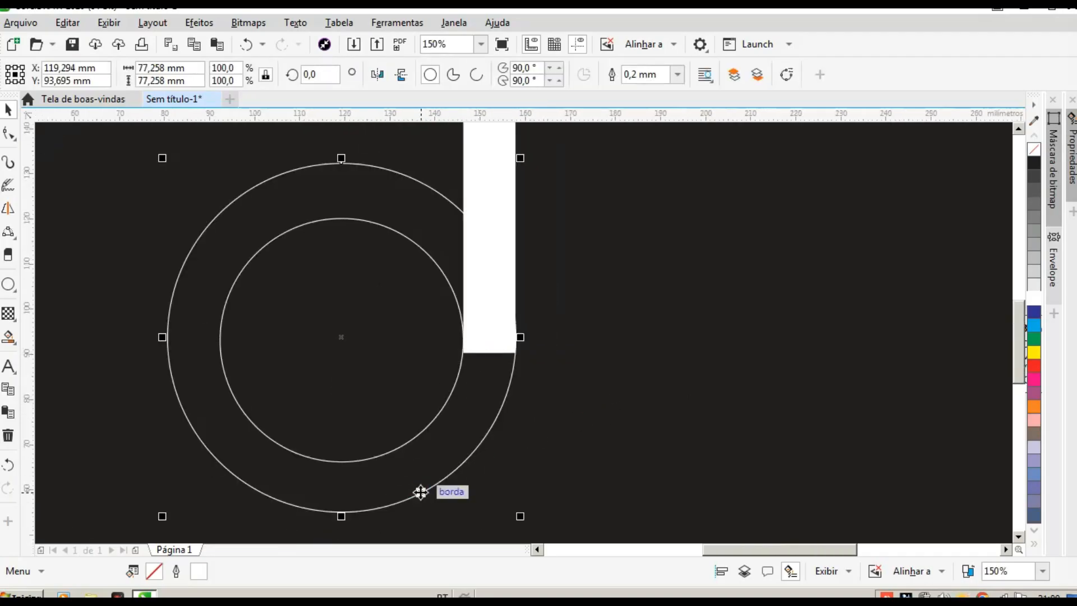
pyautogui.hotkey('ctrl', 'v')
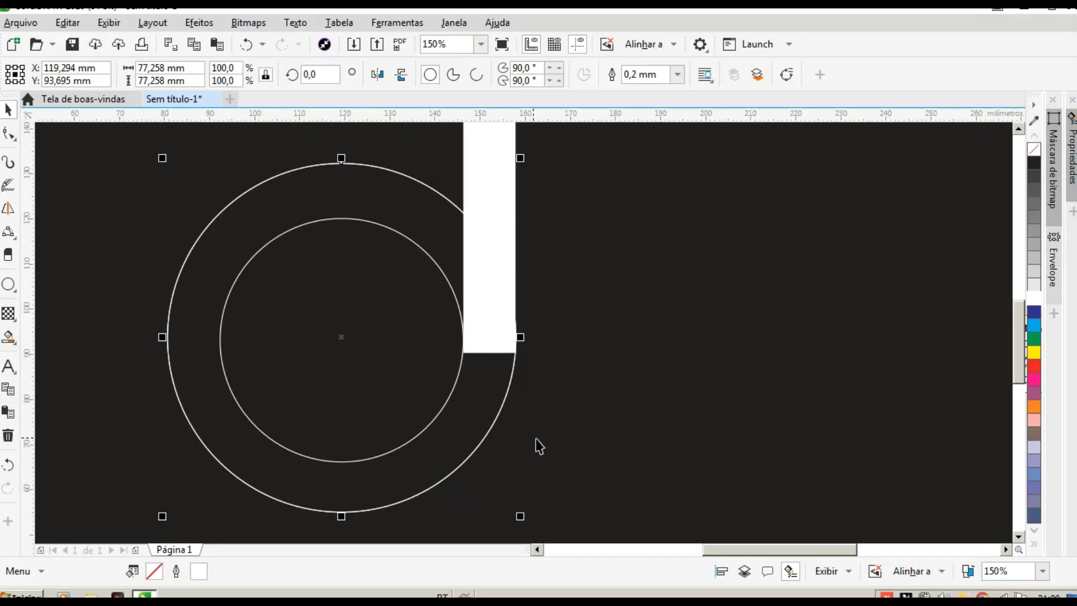
pyautogui.moveTo(164, 160); pyautogui.dragTo(201, 185)
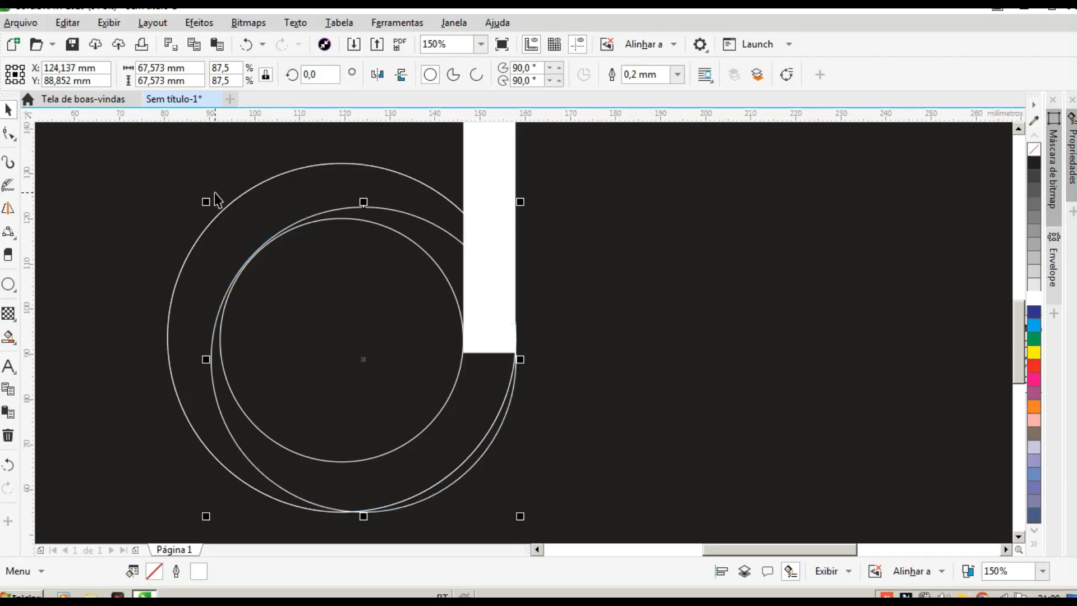
pyautogui.click(645, 221)
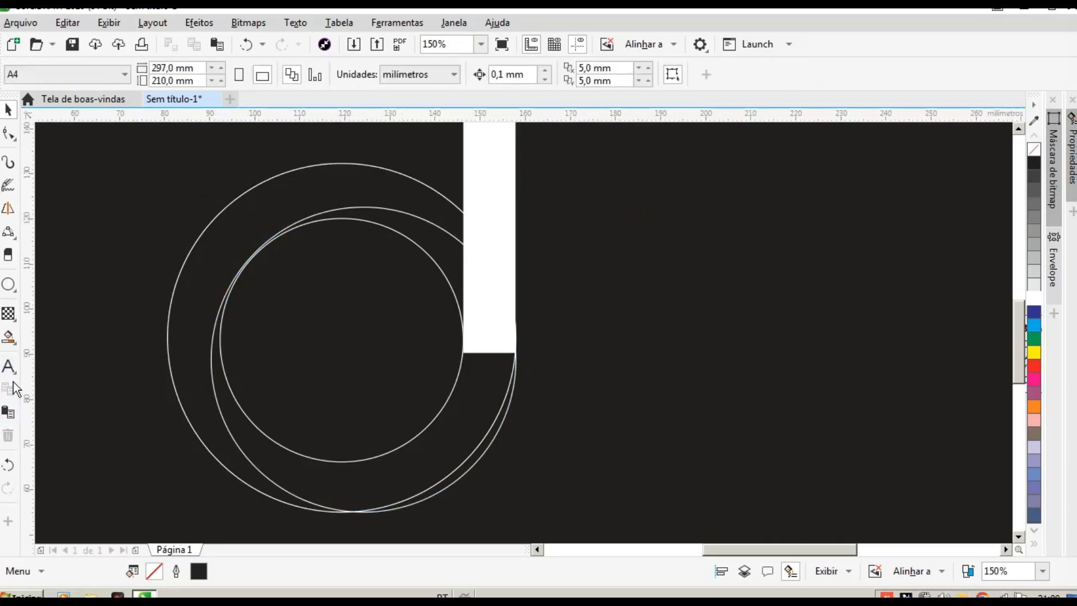
# Try to smart-fill the area below the stem between the circles, and undo it.
pyautogui.click(8, 336)
pyautogui.click(490, 375)
pyautogui.hotkey('ctrl', 'z')
pyautogui.click(8, 110)
# Widen the inner circle to about 54.1 mm so its right side meets the stem's left edge.
pyautogui.click(447, 331)
pyautogui.click(611, 355)
pyautogui.click(439, 416)
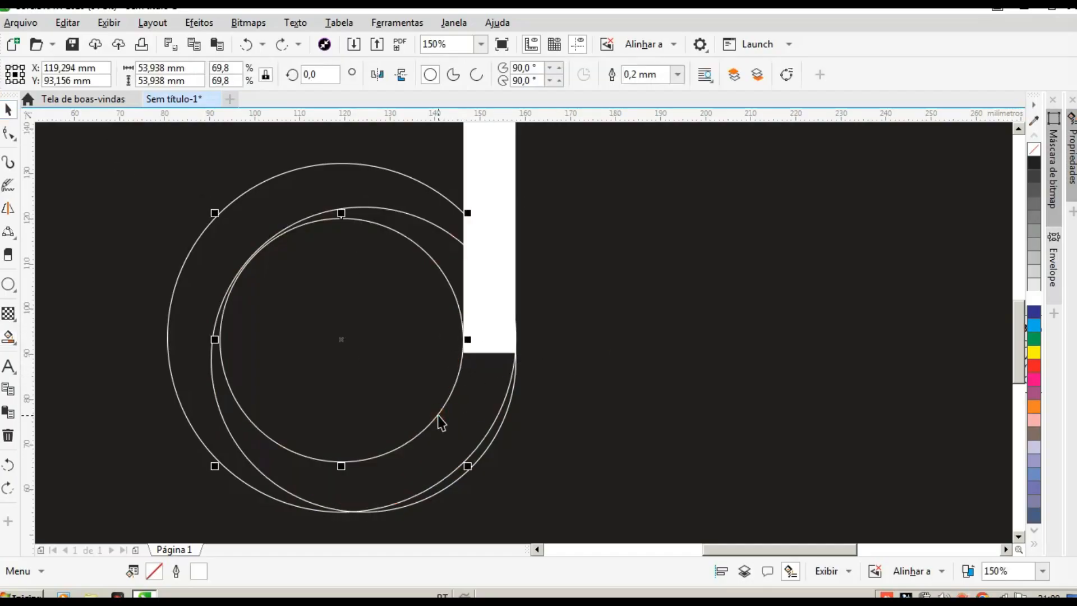
pyautogui.scroll(5, 465, 341)
pyautogui.moveTo(412, 321); pyautogui.dragTo(422, 321)
pyautogui.scroll(-5, 439, 321)
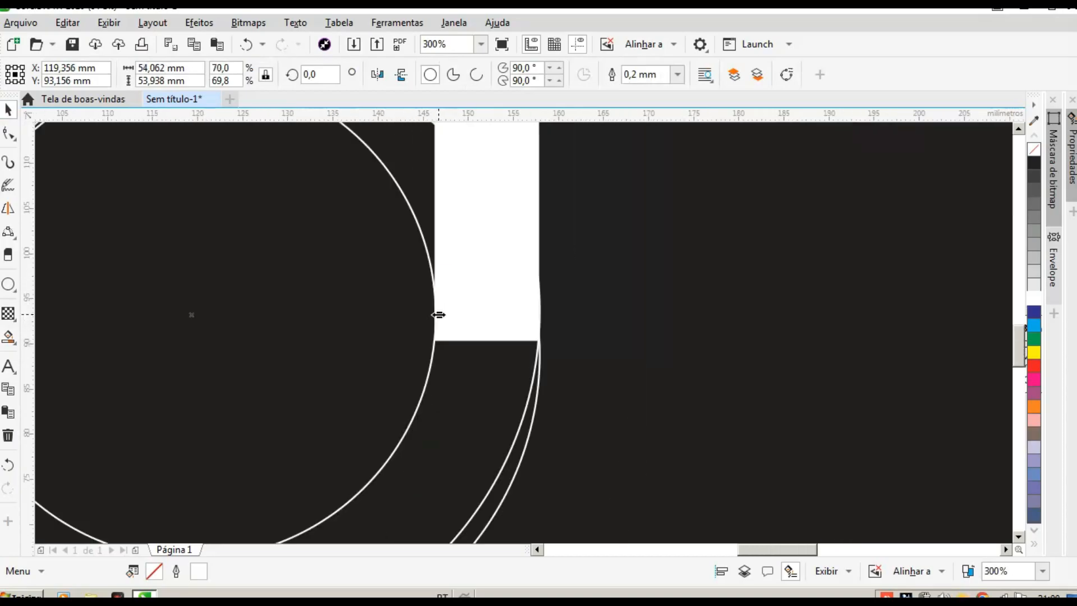
# Test a red smart fill on the crescent between the inner and middle circles, and undo it.
pyautogui.click(8, 336)
pyautogui.click(473, 368)
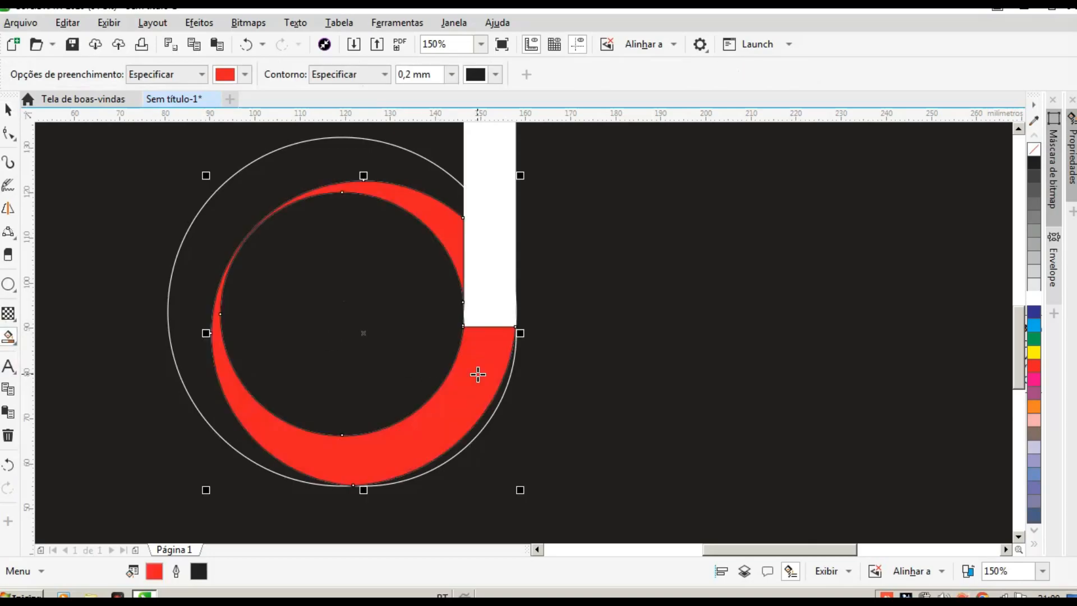
pyautogui.hotkey('ctrl', 'z')
pyautogui.click(8, 110)
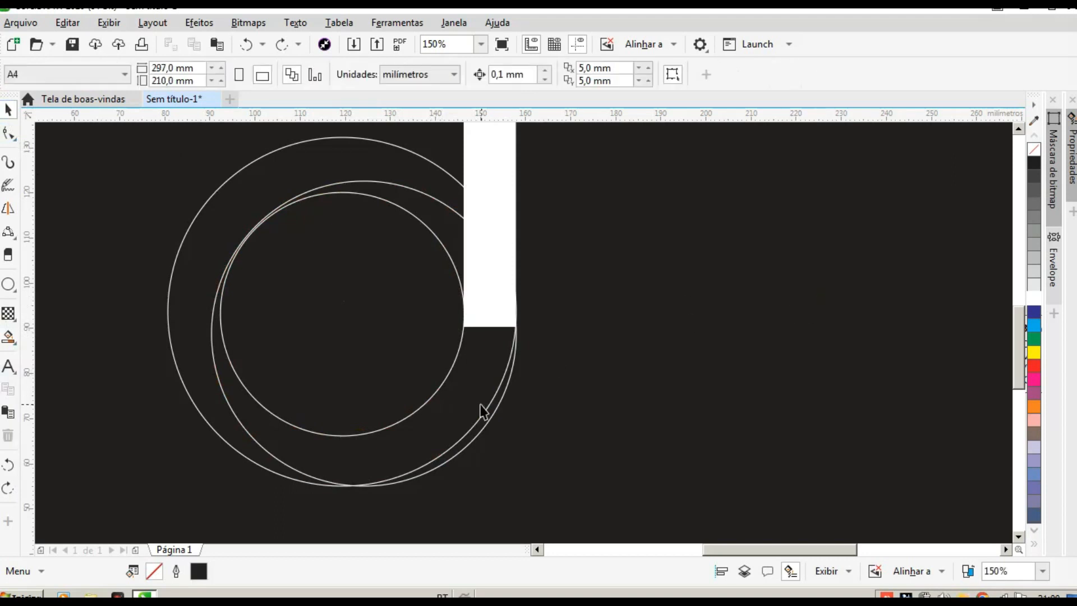
# Enlarge the inner circle toward its upper left to about 54.6 by 54.5 mm.
pyautogui.click(430, 406)
pyautogui.scroll(3, 230, 186)
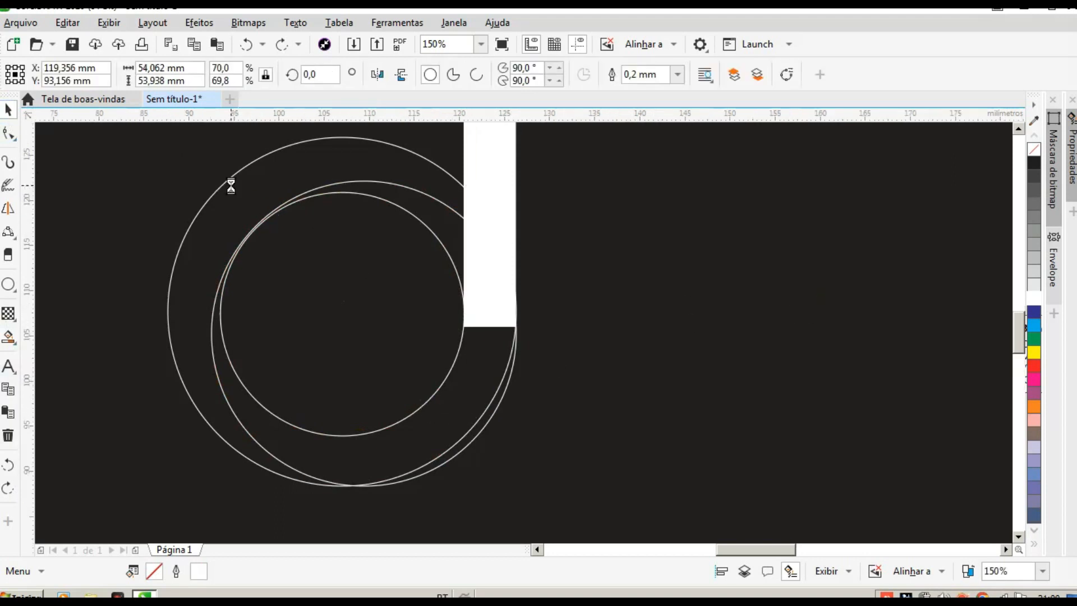
pyautogui.moveTo(193, 195); pyautogui.dragTo(180, 180)
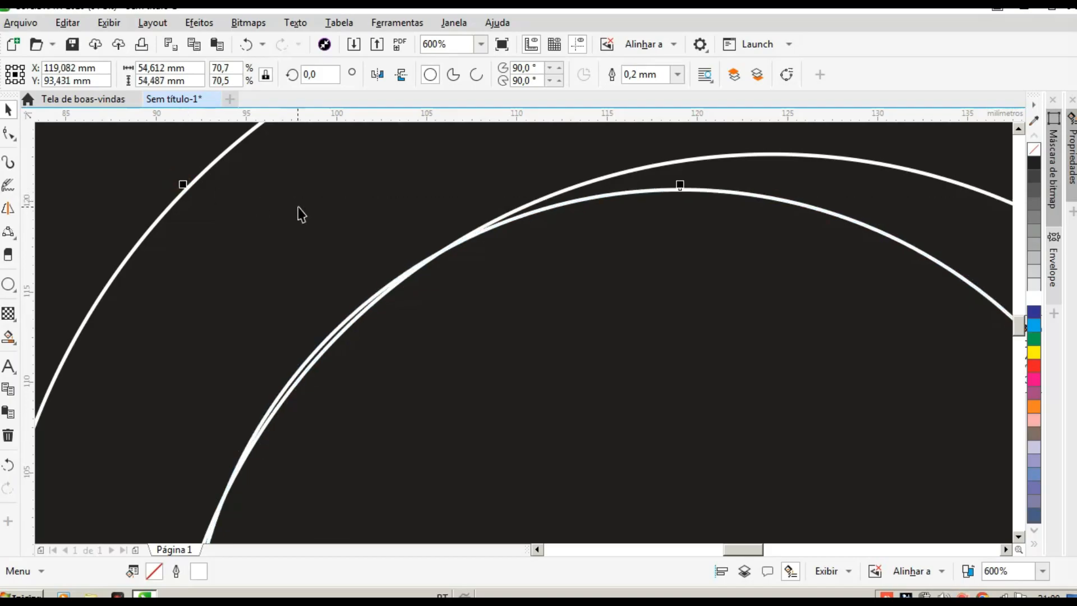
pyautogui.scroll(-2, 303, 207)
pyautogui.scroll(-2, 390, 208)
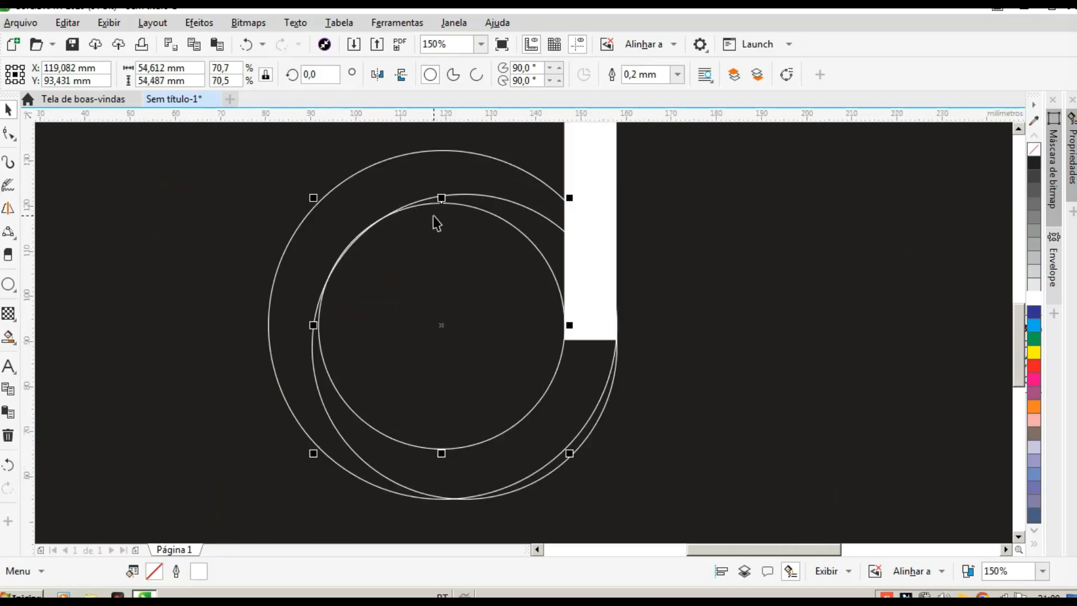
pyautogui.scroll(-1, 434, 218)
pyautogui.scroll(1, 471, 231)
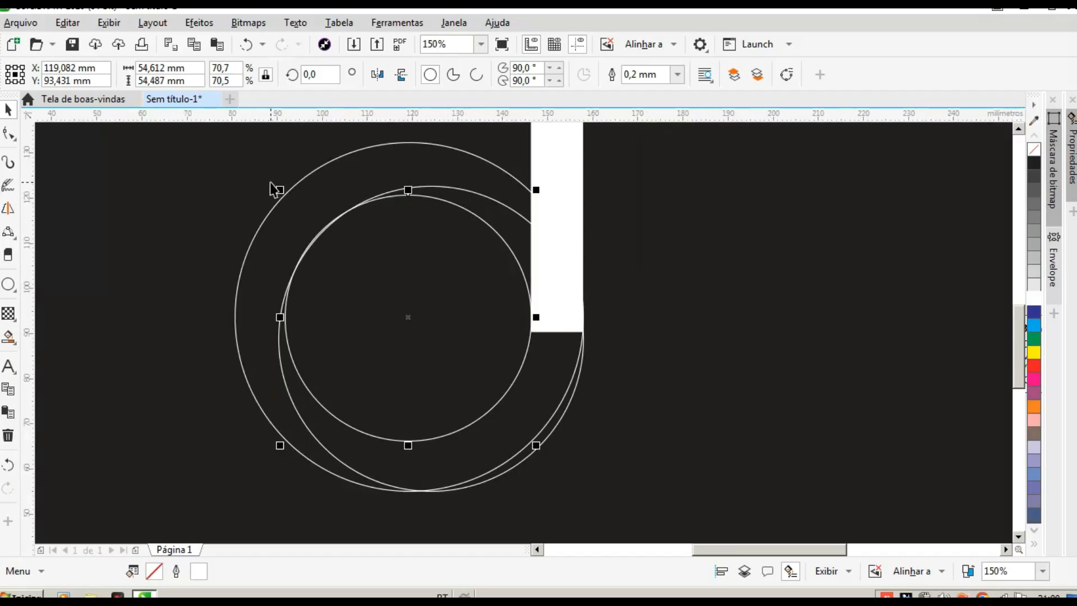
# Shrink the inner circle to about 50.6 by 50.4 mm, keeping its lower-right bounding corner fixed.
pyautogui.scroll(1, 272, 182)
pyautogui.click(336, 411)
pyautogui.click(301, 478)
pyautogui.scroll(-1, 338, 306)
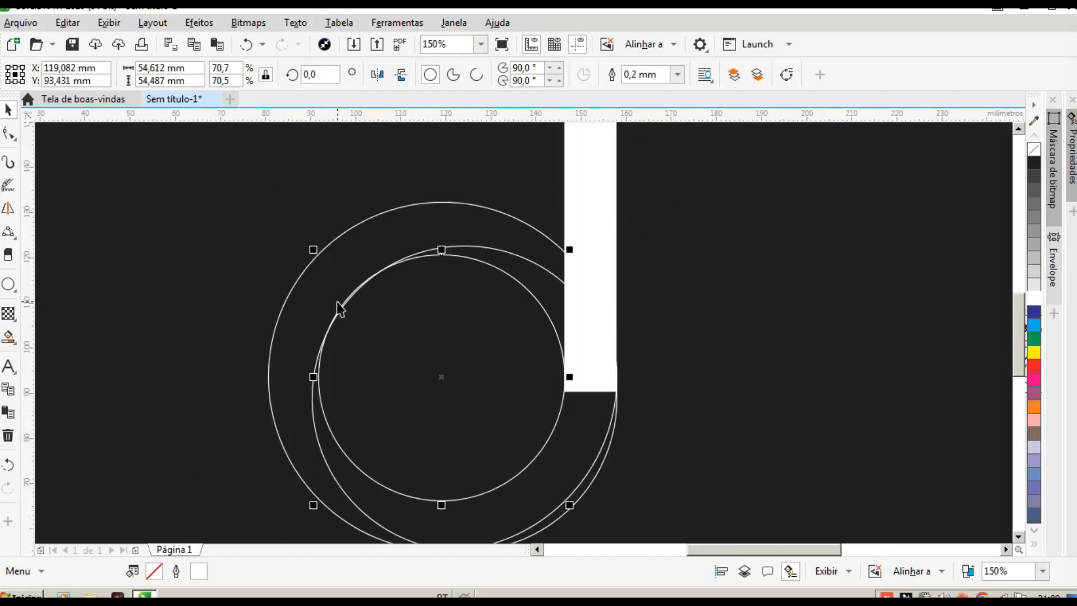
pyautogui.moveTo(309, 247); pyautogui.dragTo(329, 255)
pyautogui.scroll(2, 563, 370)
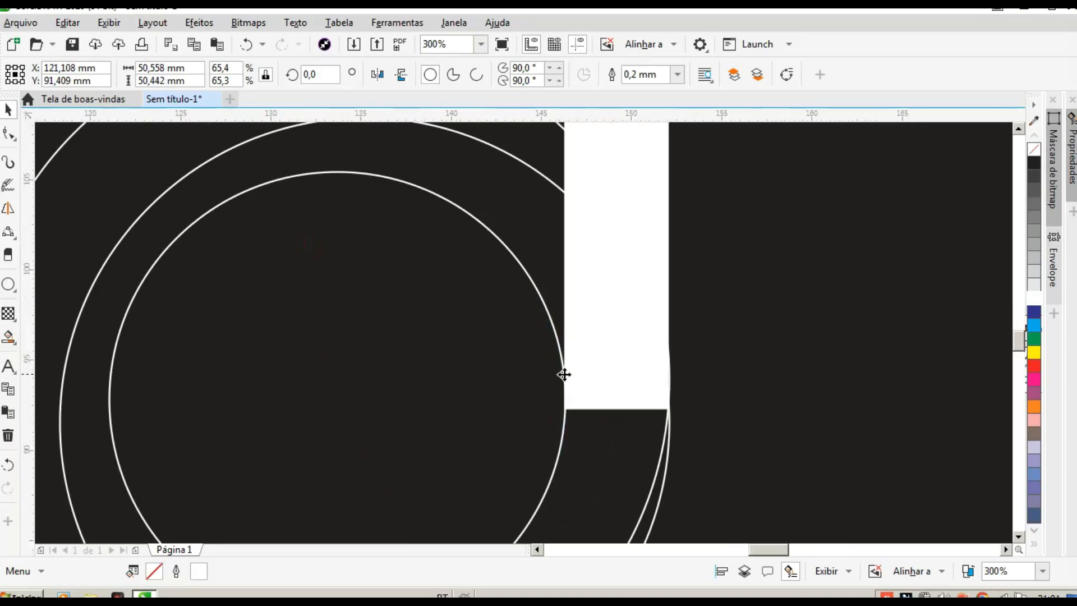
pyautogui.scroll(-2, 569, 359)
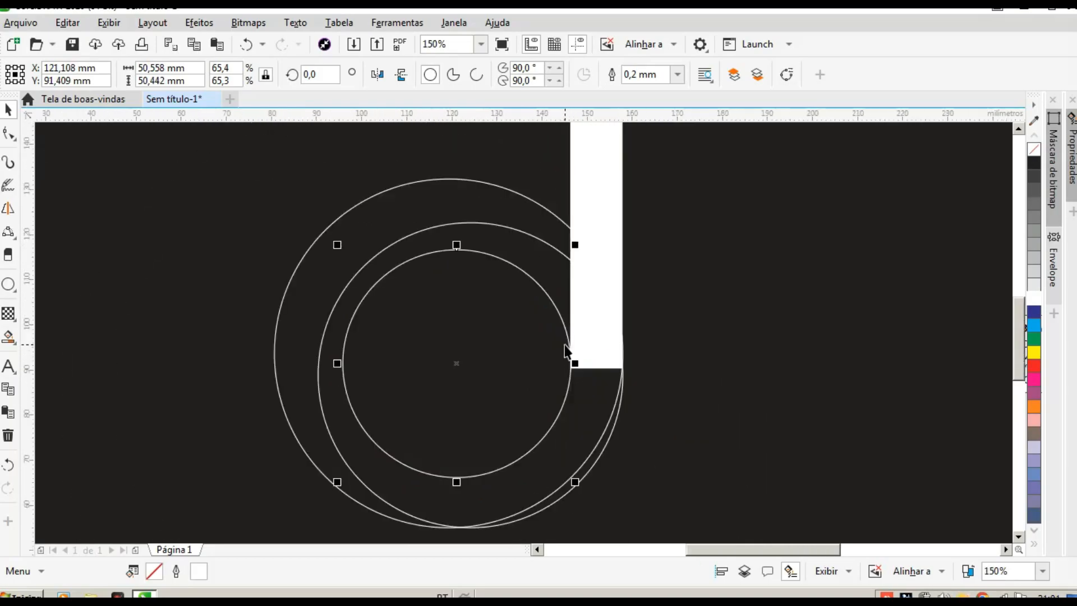
# Duplicate the inner circle and move the copy straight up about 5.5 mm to the middle circle's upper edge.
pyautogui.press('+')
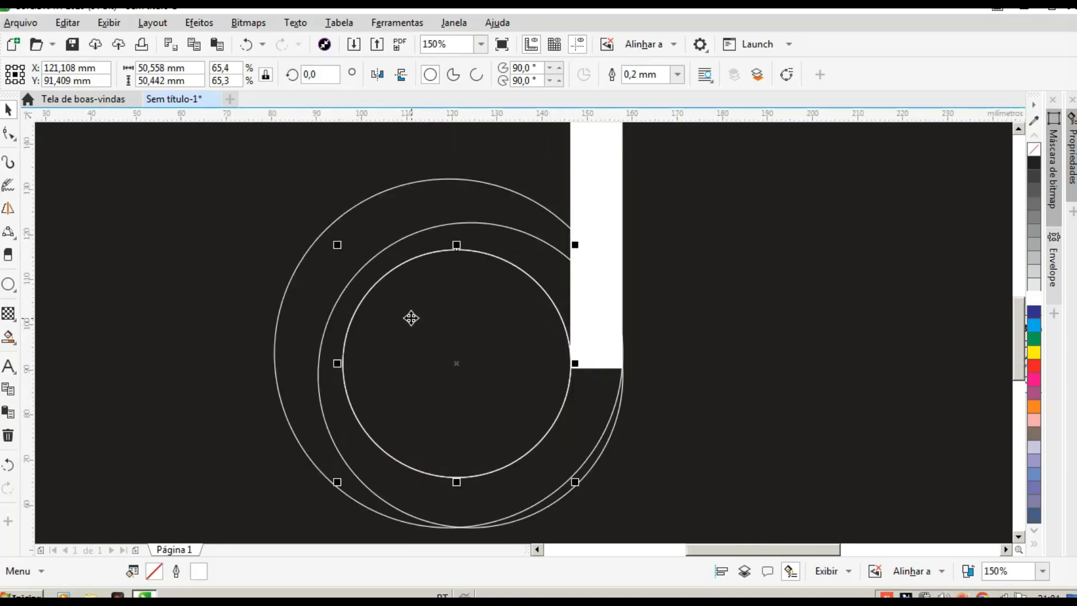
pyautogui.scroll(1, 402, 294)
pyautogui.moveTo(401, 294); pyautogui.dragTo(408, 242)
pyautogui.scroll(2, 459, 163)
pyautogui.moveTo(448, 175); pyautogui.dragTo(460, 159)
pyautogui.scroll(-3, 458, 161)
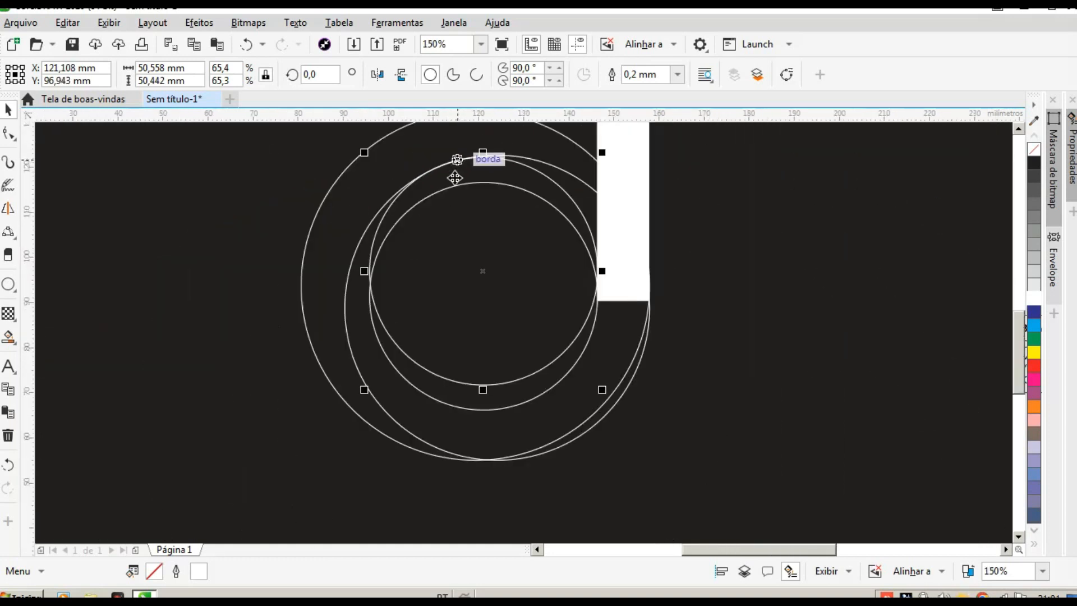
# Shift the duplicated small circle horizontally to align its centre with the middle circle's, at X 124.137 mm.
pyautogui.scroll(1, 455, 178)
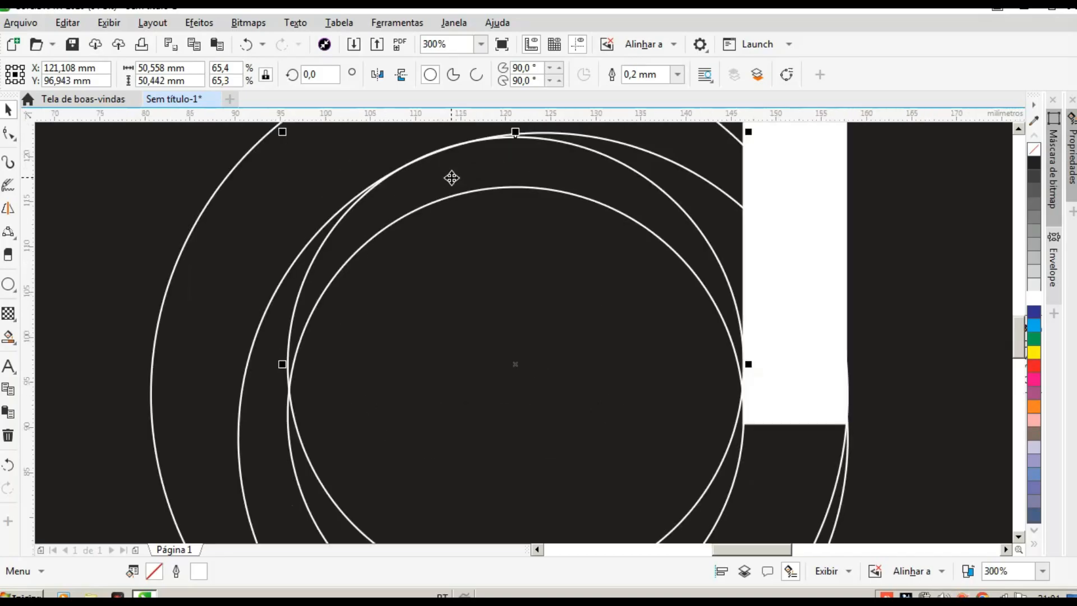
pyautogui.moveTo(450, 174)
pyautogui.mouseDown()
pyautogui.moveTo(474, 161)
pyautogui.moveTo(461, 185)
pyautogui.mouseUp()
pyautogui.scroll(1, 448, 168)
pyautogui.scroll(-1, 461, 185)
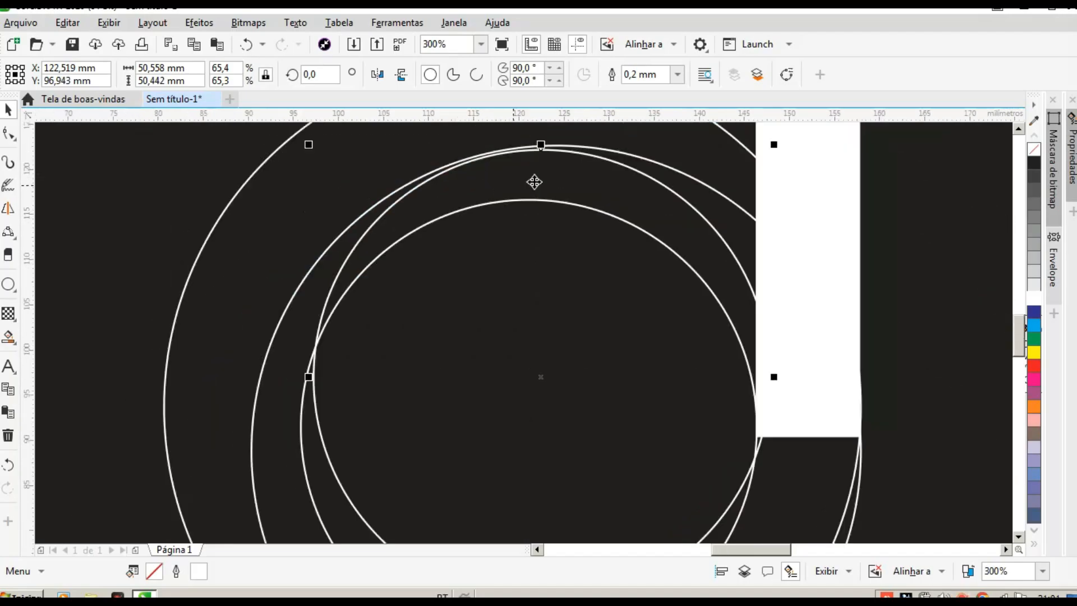
pyautogui.scroll(1, 583, 161)
pyautogui.moveTo(583, 160); pyautogui.dragTo(608, 159)
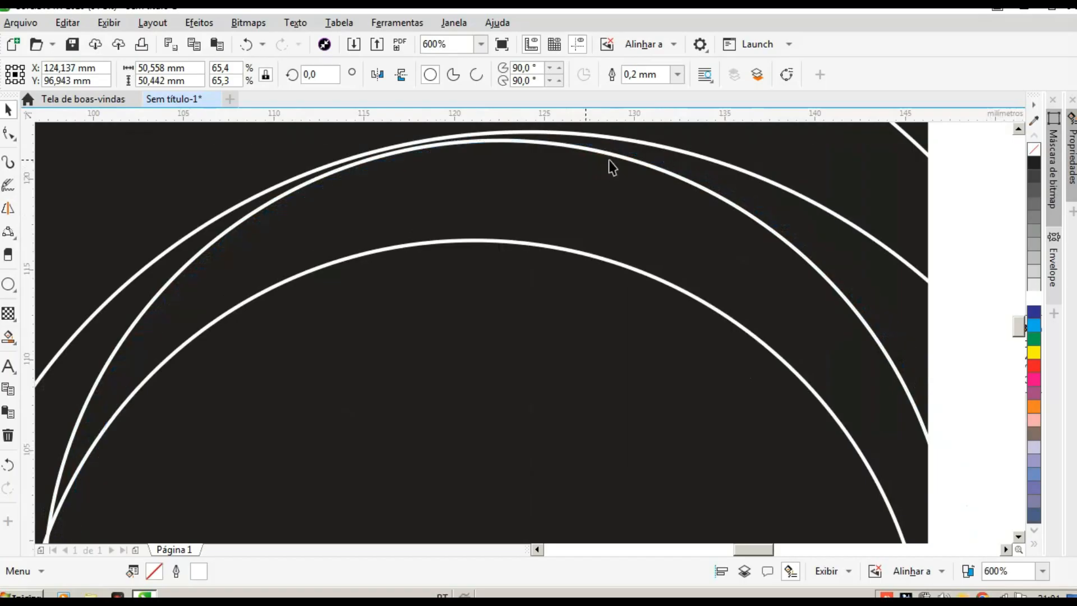
# Raise the duplicated small circle about 0.5 mm so its top coincides with the top of the middle circle.
pyautogui.scroll(1, 527, 144)
pyautogui.moveTo(525, 162); pyautogui.dragTo(525, 149)
pyautogui.scroll(-1, 502, 244)
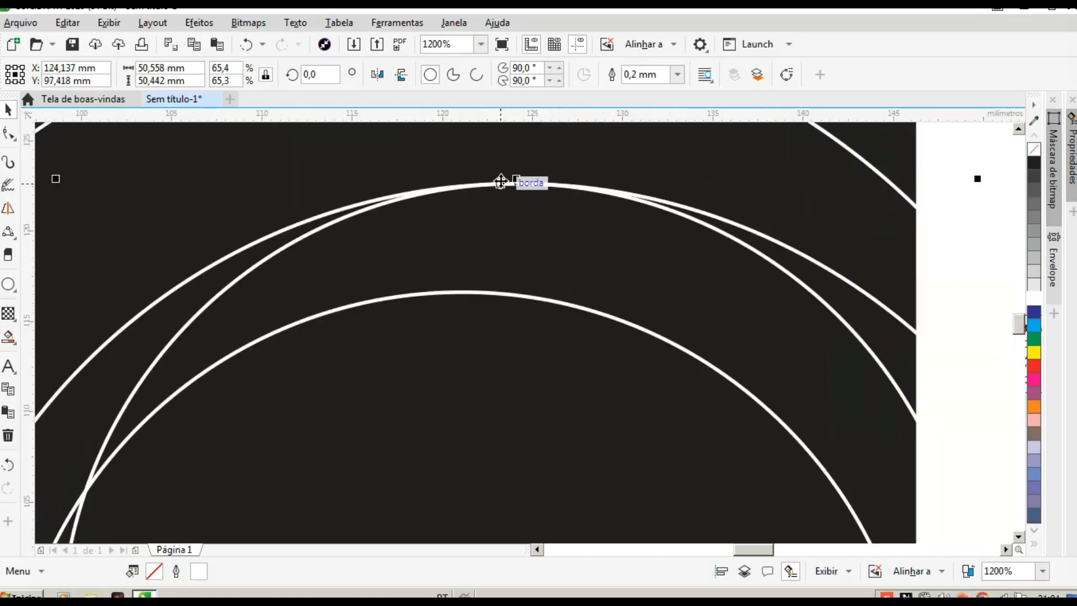
pyautogui.scroll(1, 501, 182)
pyautogui.click(517, 201)
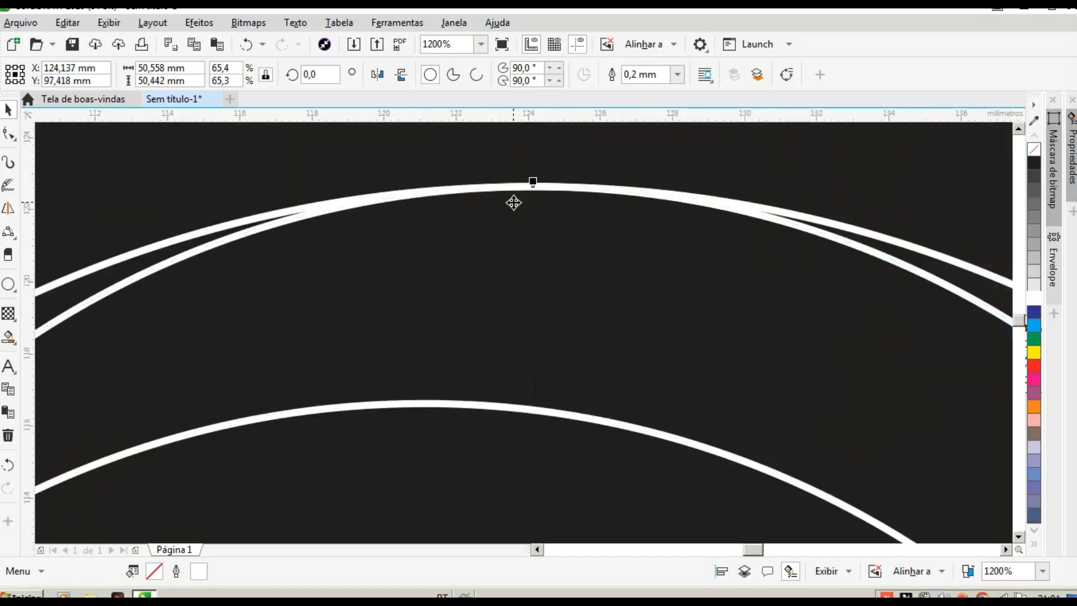
pyautogui.scroll(-2, 513, 202)
pyautogui.scroll(-1, 446, 197)
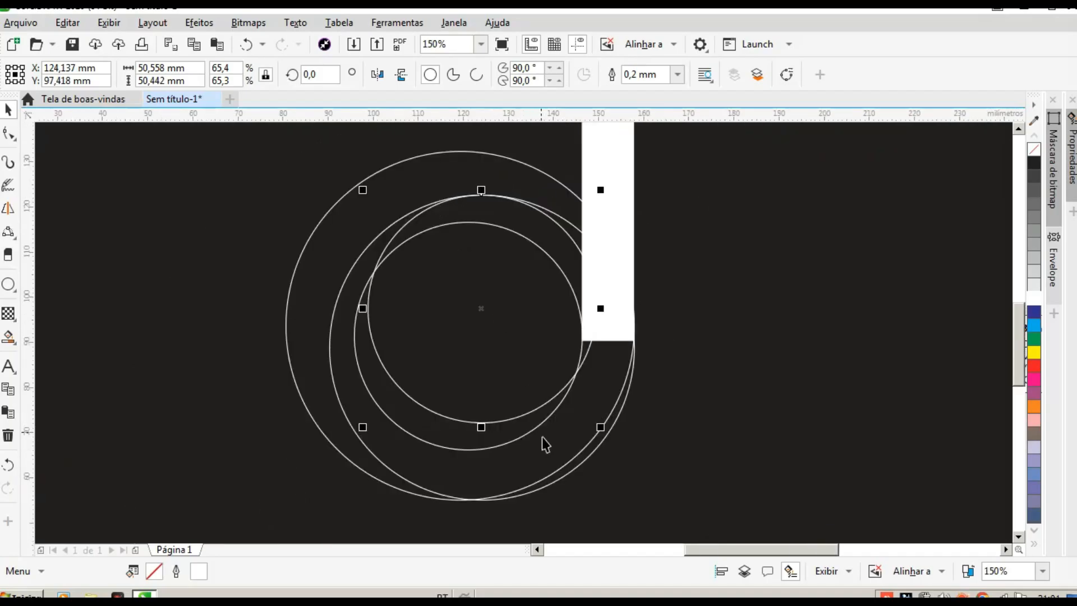
# Shrink the middle circle to about 66 by 66 mm, keeping its upper-left bounding corner fixed.
pyautogui.click(660, 463)
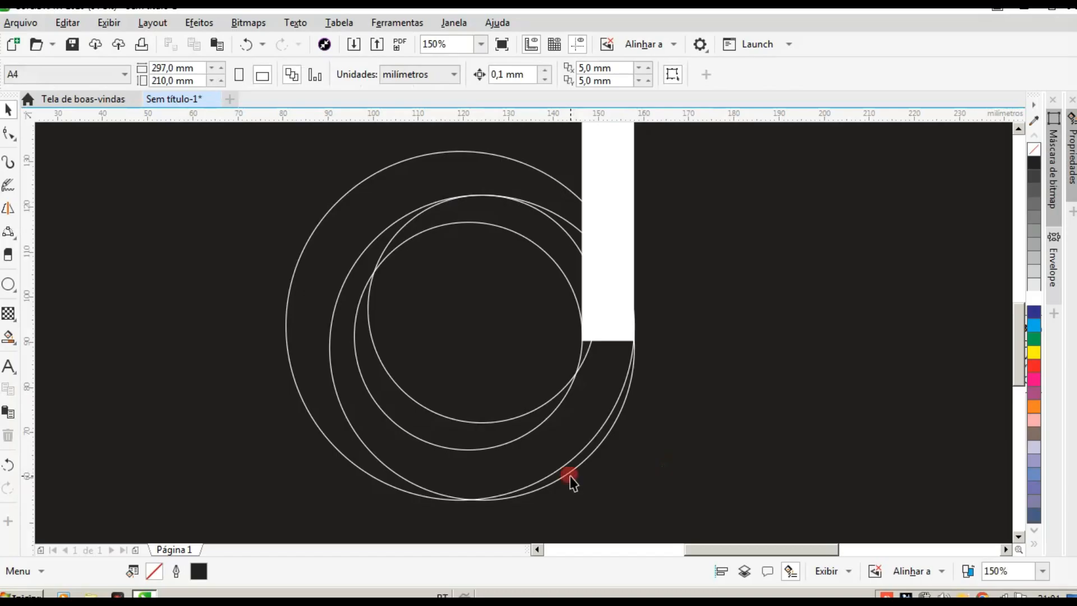
pyautogui.click(567, 476)
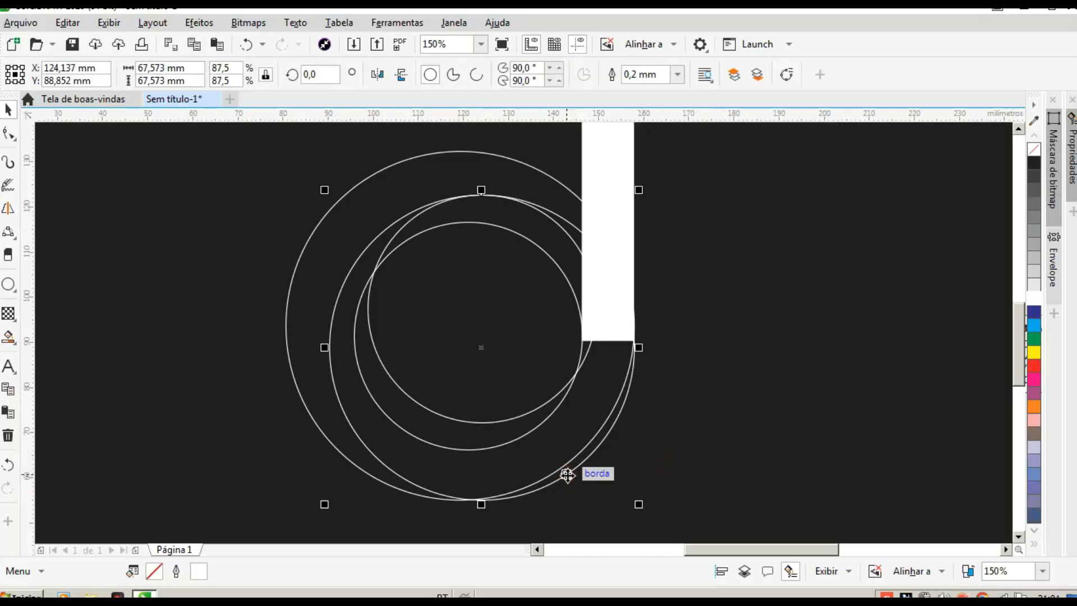
pyautogui.click(573, 470)
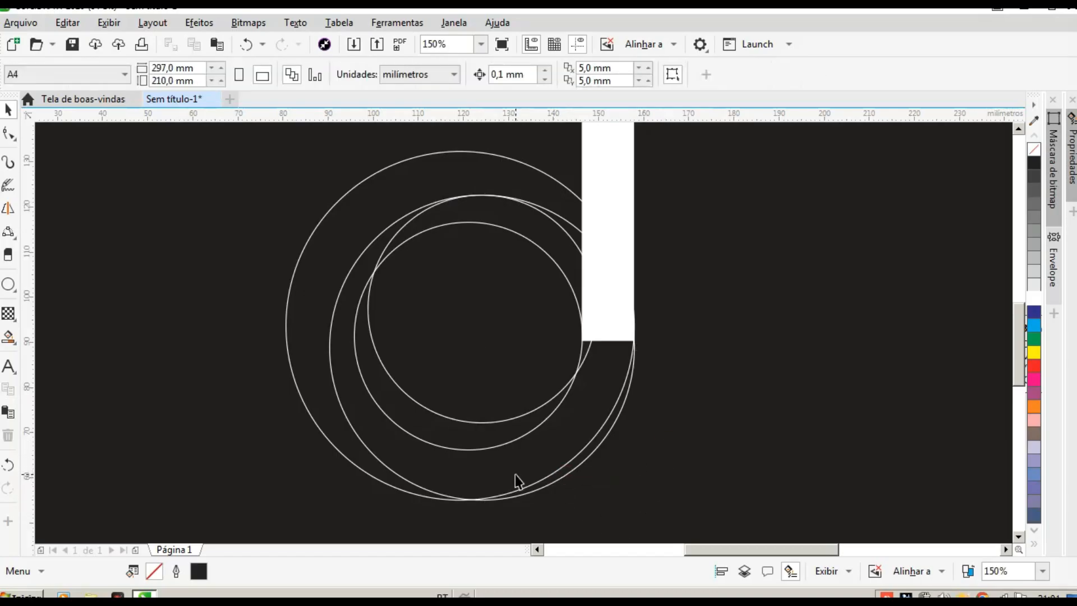
pyautogui.click(392, 479)
pyautogui.moveTo(637, 505); pyautogui.dragTo(670, 525)
pyautogui.scroll(2, 617, 488)
pyautogui.scroll(2, 628, 504)
pyautogui.scroll(-1, 592, 380)
pyautogui.scroll(1, 620, 470)
pyautogui.moveTo(641, 432)
pyautogui.mouseDown()
pyautogui.moveTo(644, 442)
pyautogui.moveTo(617, 409)
pyautogui.moveTo(630, 409)
pyautogui.moveTo(649, 456)
pyautogui.moveTo(636, 445)
pyautogui.moveTo(649, 449)
pyautogui.mouseUp()
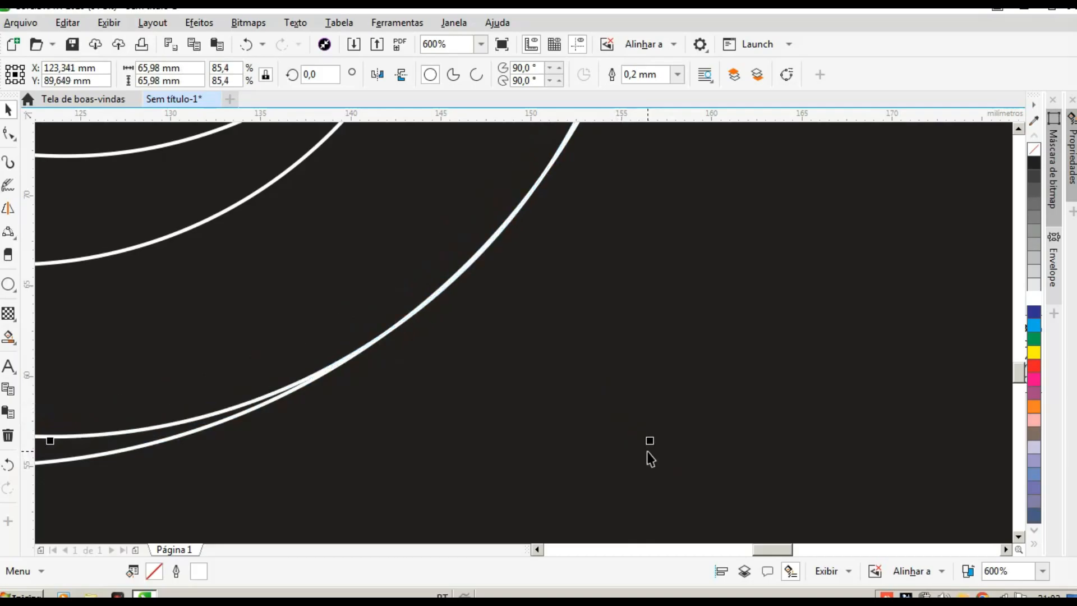
# Move the duplicated small circle down onto the inner circle, placing its centre at about X 121.1 mm, Y 92.4 mm.
pyautogui.scroll(-3, 495, 372)
pyautogui.scroll(-1, 457, 384)
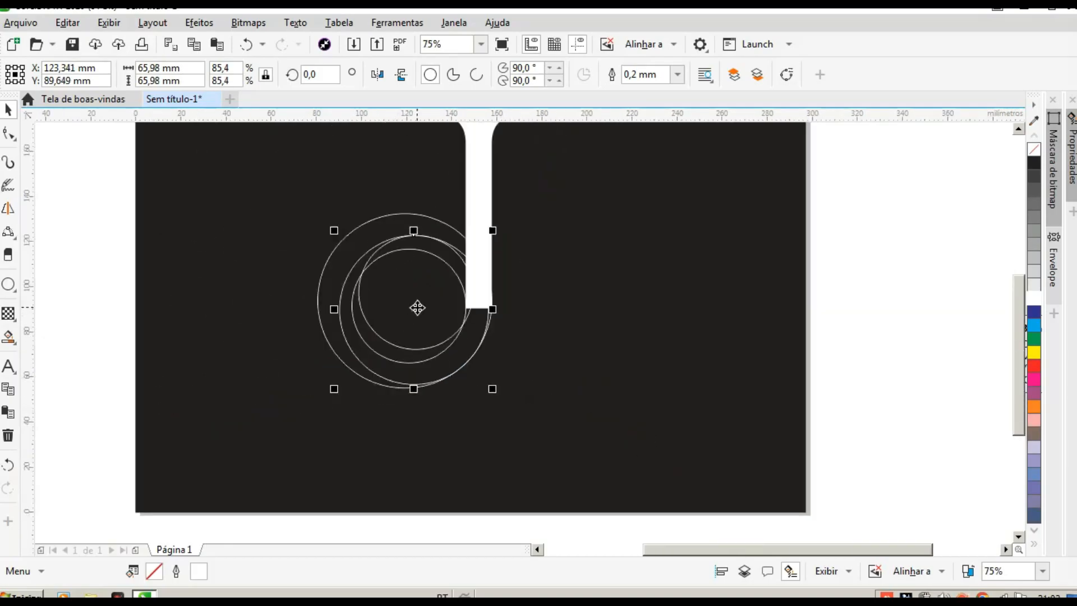
pyautogui.scroll(1, 417, 307)
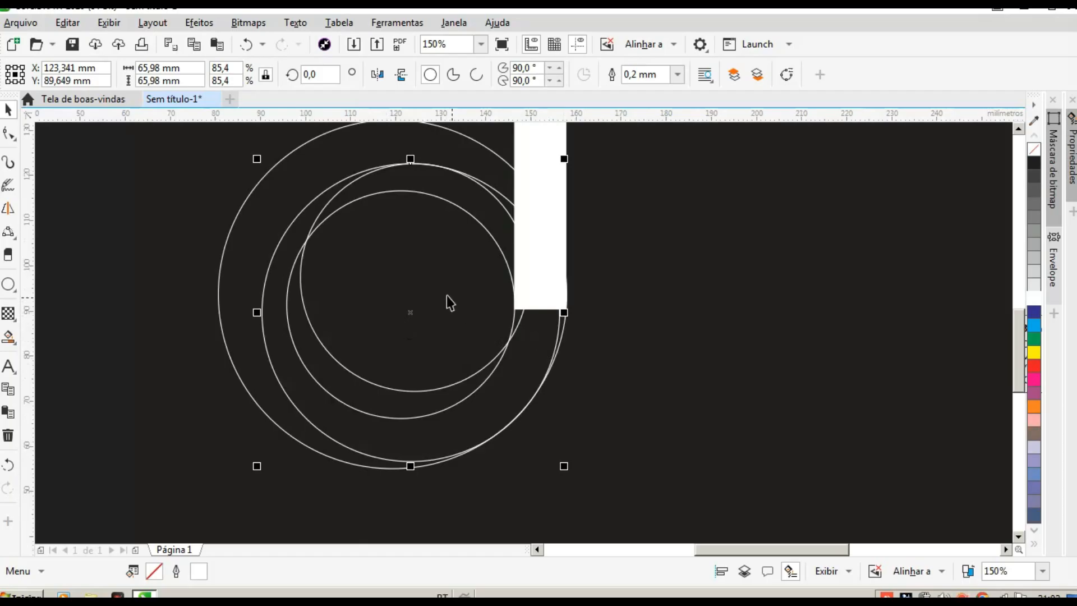
pyautogui.click(762, 281)
pyautogui.click(402, 261)
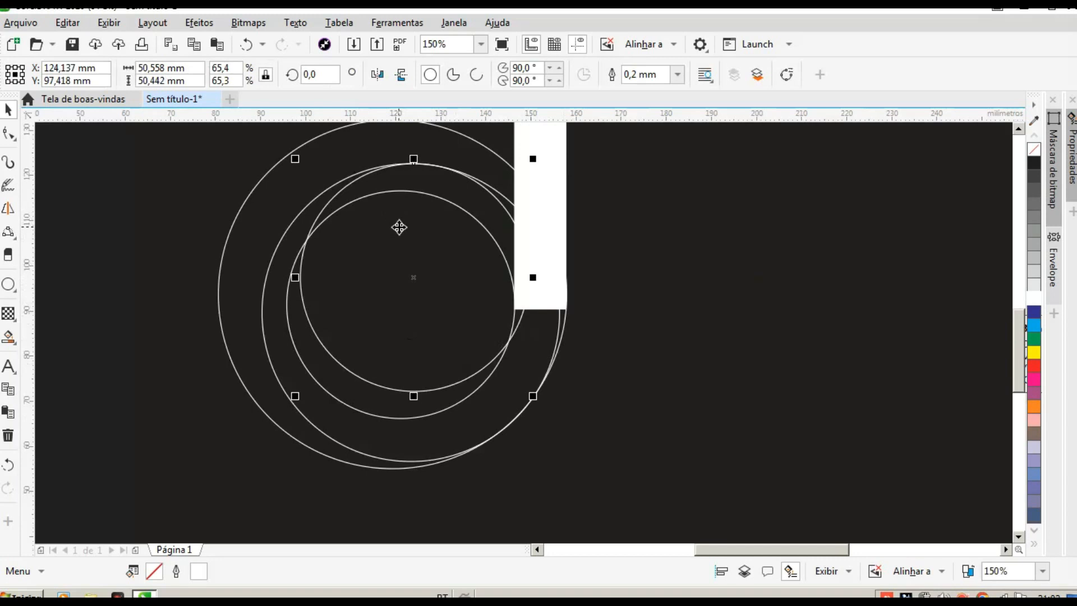
pyautogui.scroll(1, 463, 290)
pyautogui.moveTo(475, 282); pyautogui.dragTo(486, 306)
pyautogui.scroll(-1, 469, 297)
pyautogui.scroll(2, 471, 303)
pyautogui.scroll(1, 518, 250)
pyautogui.moveTo(519, 250); pyautogui.dragTo(520, 264)
pyautogui.scroll(-3, 557, 276)
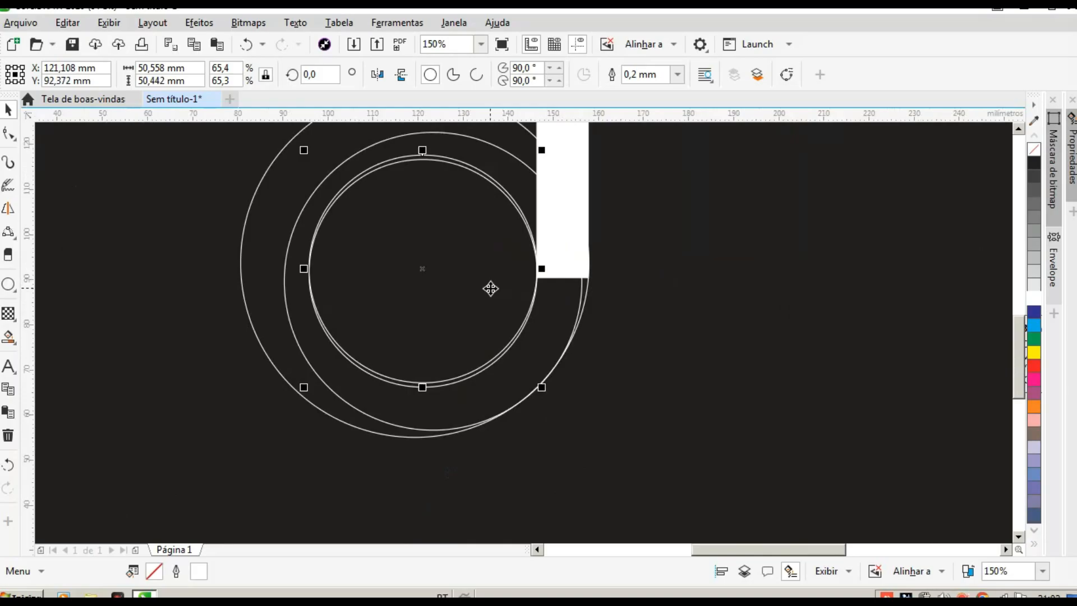
# Shrink the duplicated small circle to about 48.8 by 48.7 mm and move it up so its top meets the middle circle's top.
pyautogui.scroll(1, 371, 161)
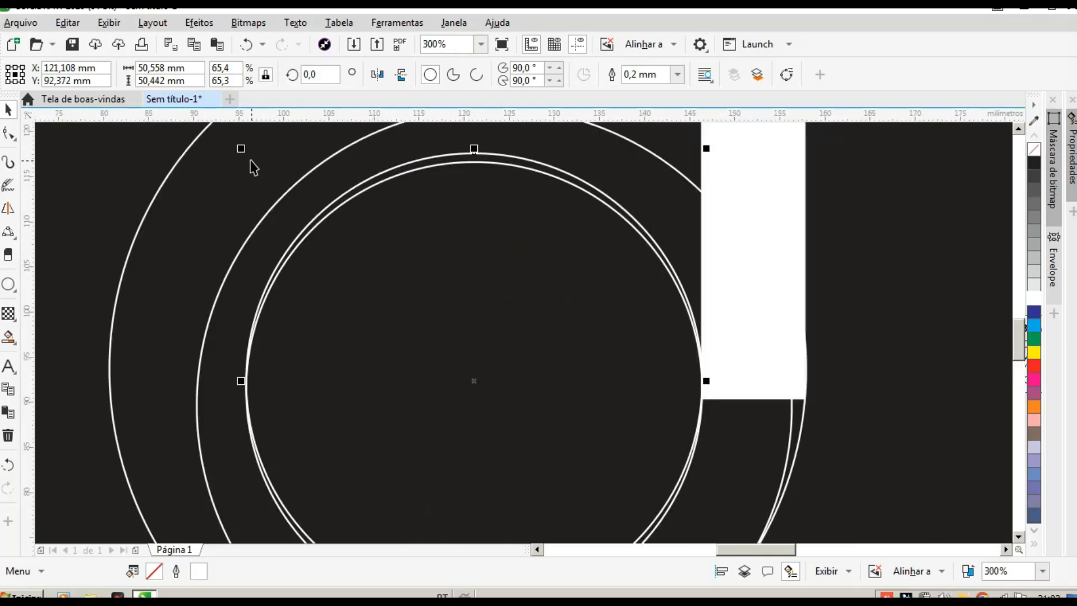
pyautogui.moveTo(243, 150); pyautogui.dragTo(257, 164)
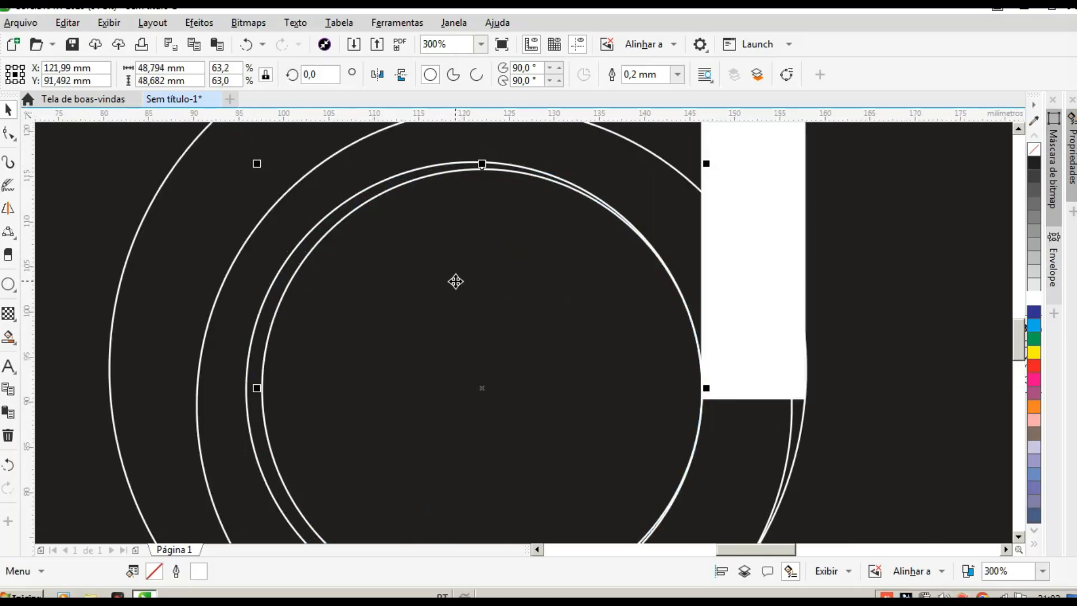
pyautogui.scroll(-1, 443, 247)
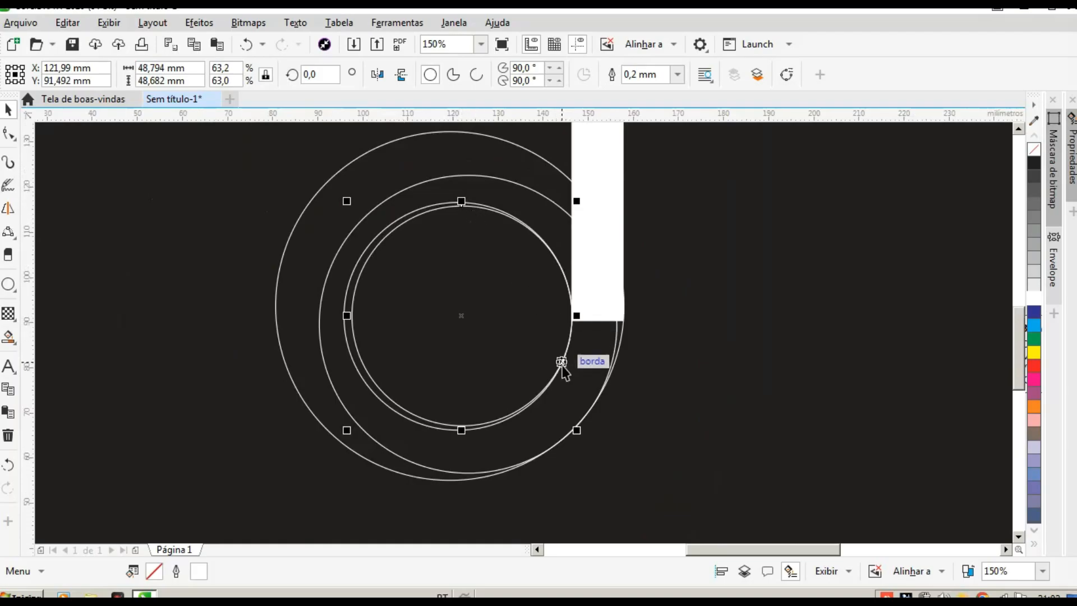
pyautogui.scroll(1, 463, 189)
pyautogui.moveTo(483, 236); pyautogui.dragTo(481, 202)
pyautogui.scroll(-1, 481, 202)
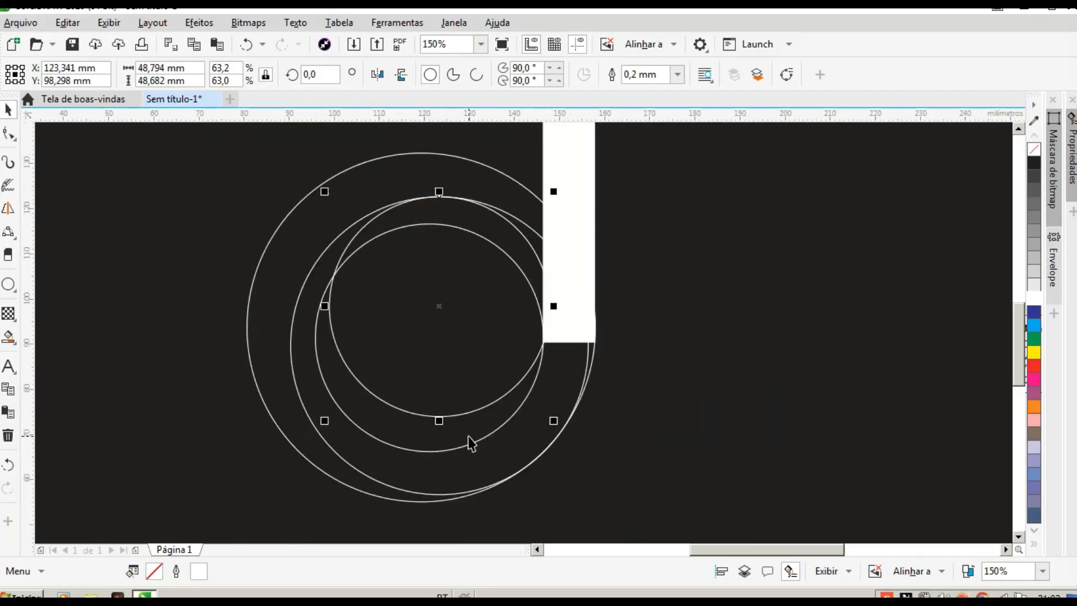
# Enlarge the duplicated circle to about 55.5 by 55.3 mm and move it slightly down to about X 120.3 mm, Y 93.8 mm.
pyautogui.scroll(1, 470, 443)
pyautogui.moveTo(163, 405); pyautogui.dragTo(126, 455)
pyautogui.moveTo(98, 473)
pyautogui.mouseDown()
pyautogui.moveTo(86, 481)
pyautogui.moveTo(96, 478)
pyautogui.moveTo(96, 492)
pyautogui.mouseUp()
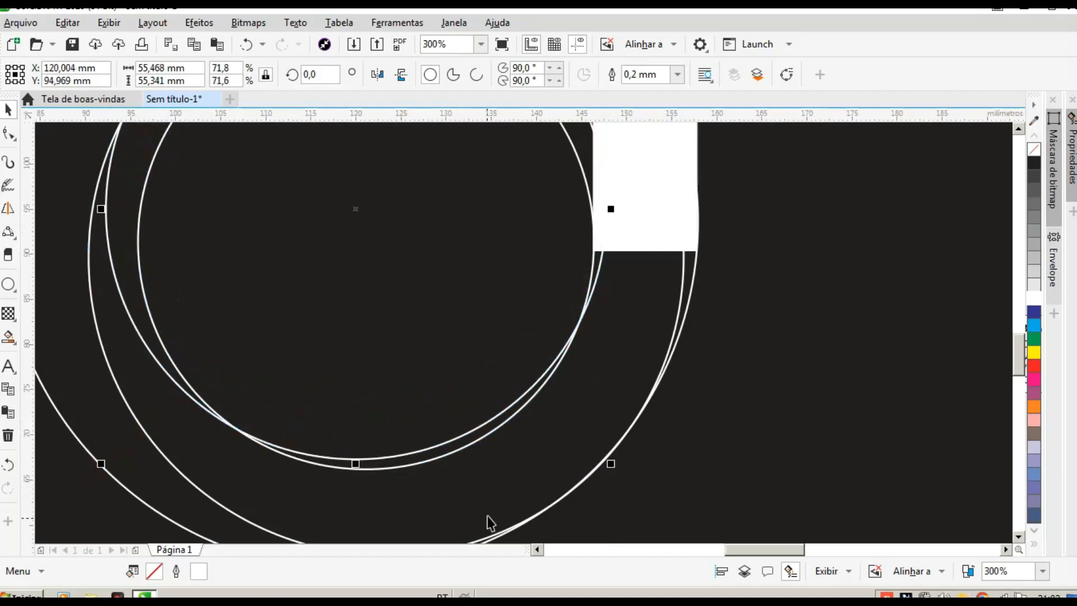
pyautogui.scroll(1, 454, 436)
pyautogui.moveTo(456, 415); pyautogui.dragTo(465, 432)
pyautogui.scroll(-1, 486, 423)
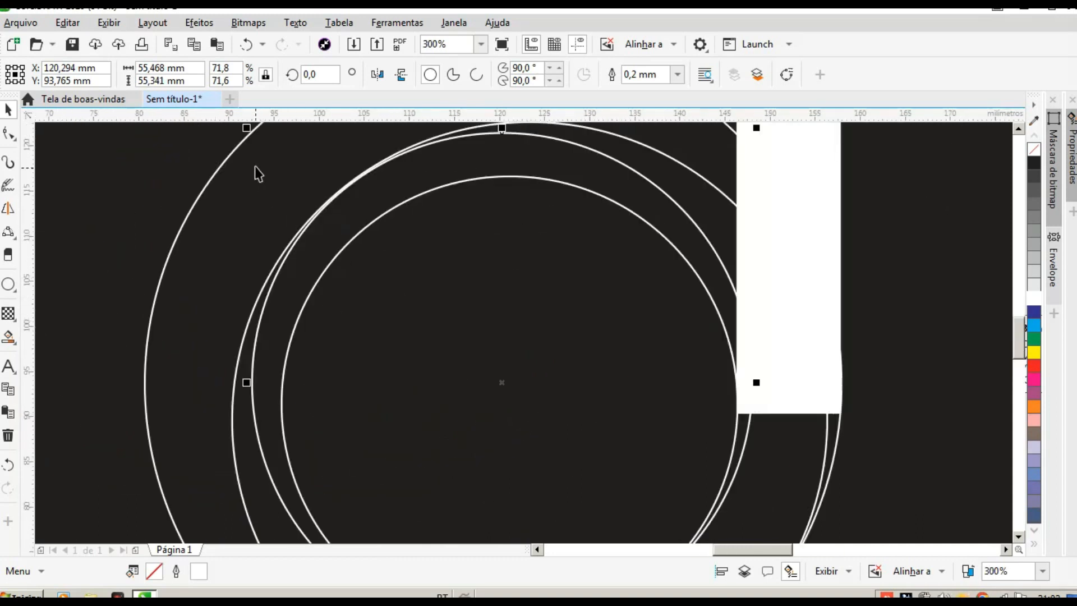
# Resize the duplicated circle to about 56.7 by 56.5 mm so its top touches the middle circle's top and its base meets the inner circle's.
pyautogui.moveTo(247, 127); pyautogui.dragTo(259, 136)
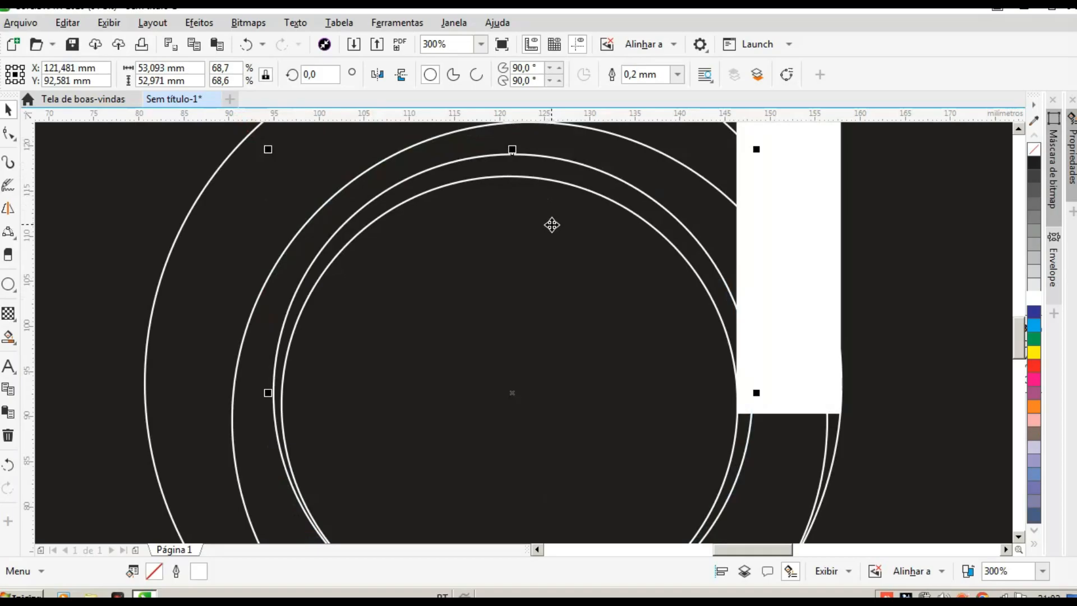
pyautogui.scroll(-1, 552, 225)
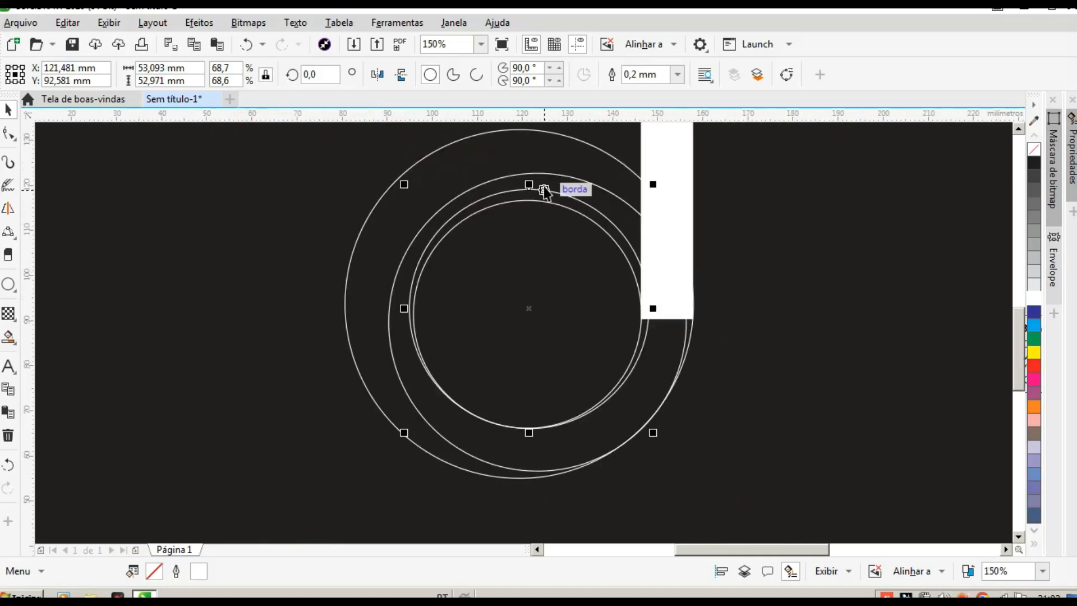
pyautogui.scroll(1, 548, 188)
pyautogui.moveTo(757, 188); pyautogui.dragTo(796, 161)
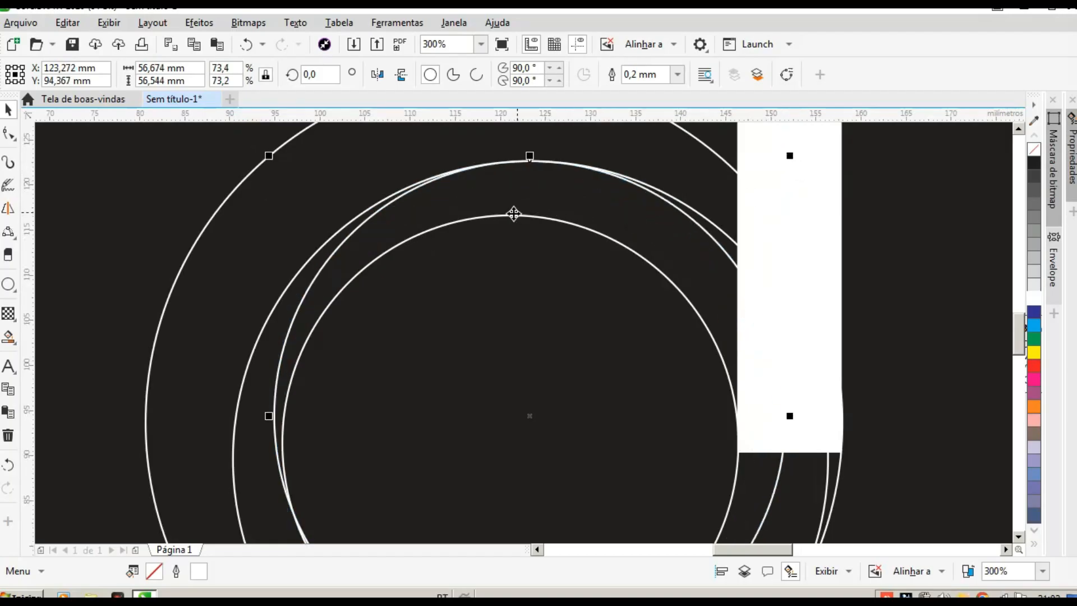
pyautogui.scroll(-1, 512, 214)
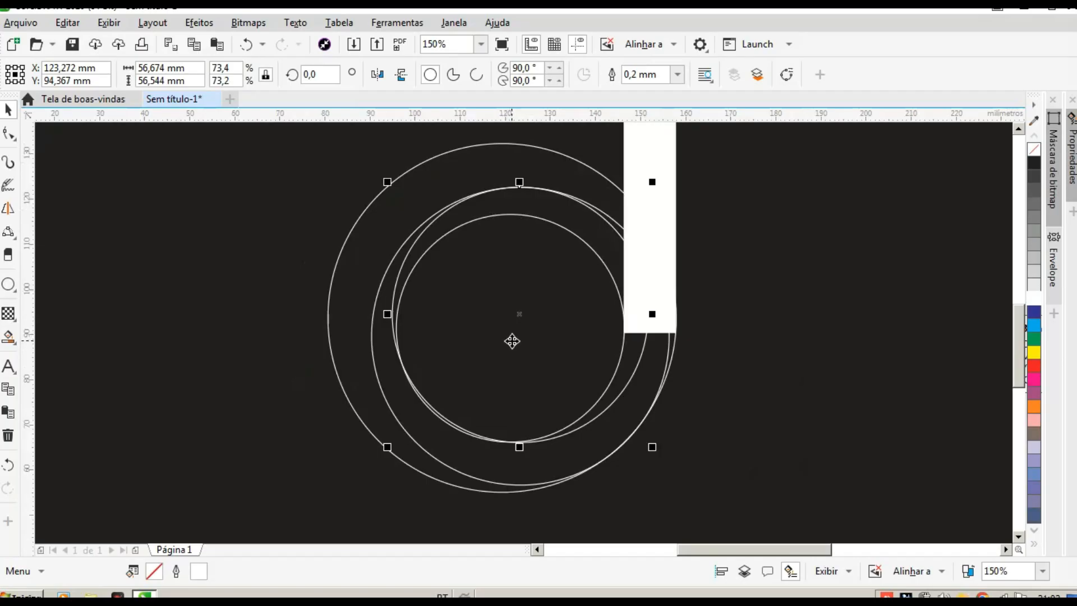
# Fill the crescent-shaped hook regions below the stem with red using Smart Fill, including the thin sliver at the outer edge.
pyautogui.click(9, 337)
pyautogui.click(659, 357)
pyautogui.click(634, 349)
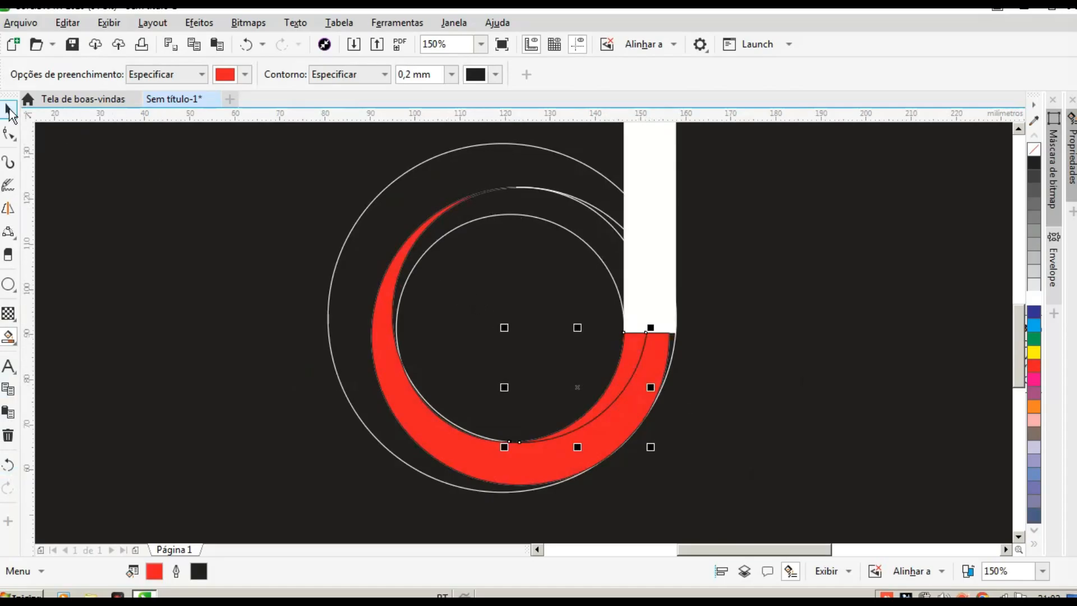
pyautogui.click(8, 109)
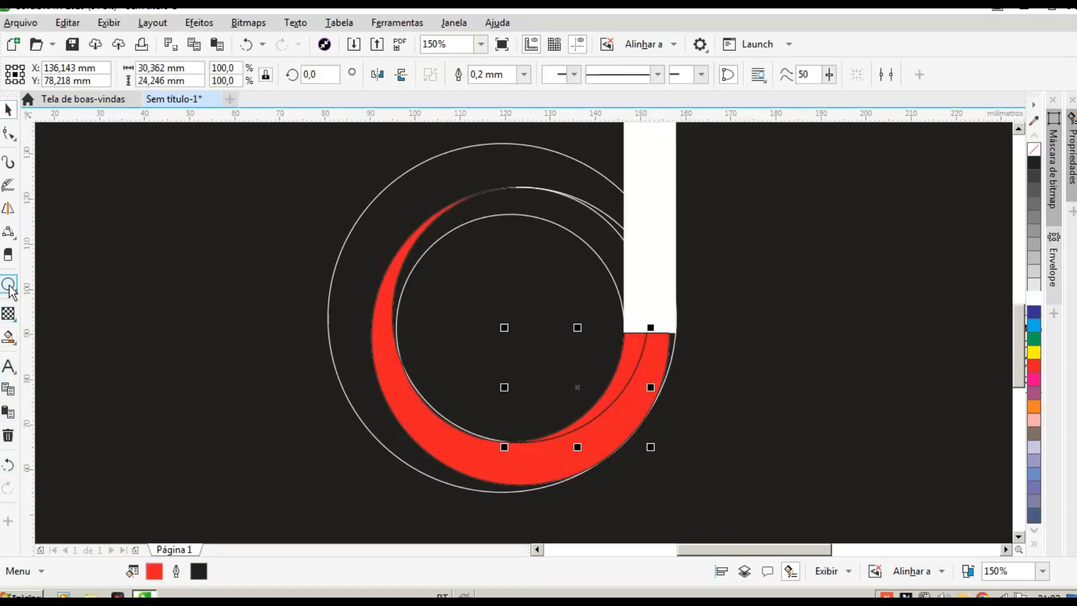
pyautogui.click(8, 337)
pyautogui.scroll(2, 664, 381)
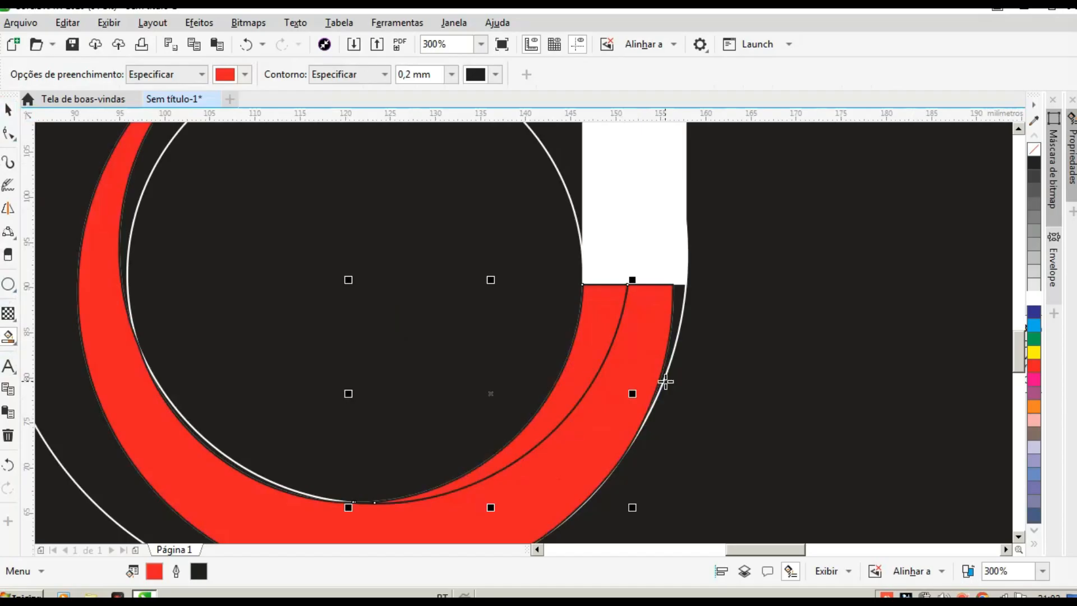
pyautogui.click(676, 324)
pyautogui.scroll(-4, 673, 321)
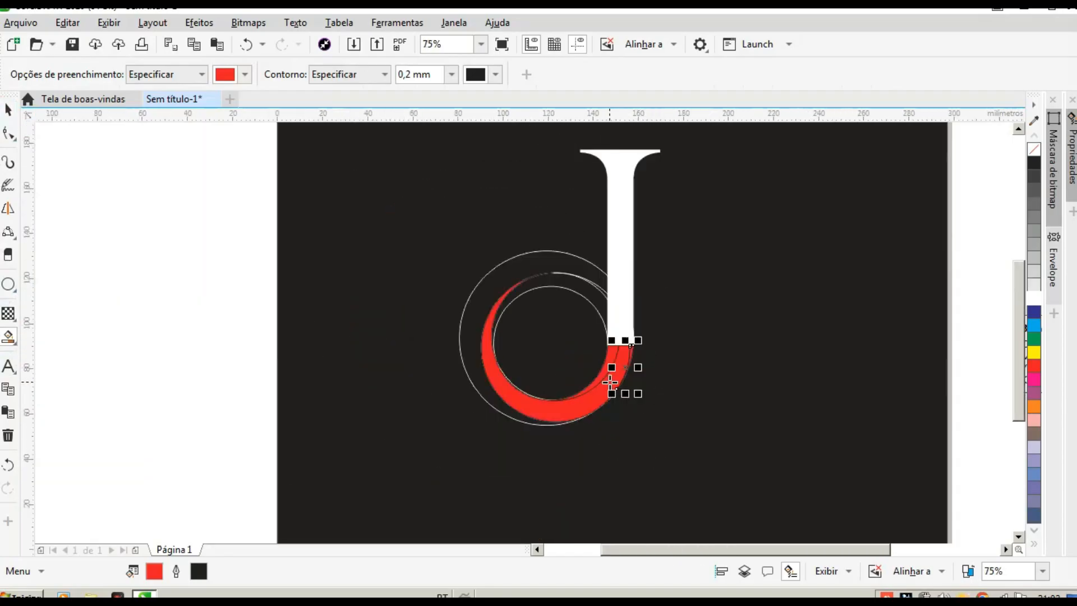
pyautogui.scroll(2, 493, 361)
pyautogui.scroll(-1, 493, 360)
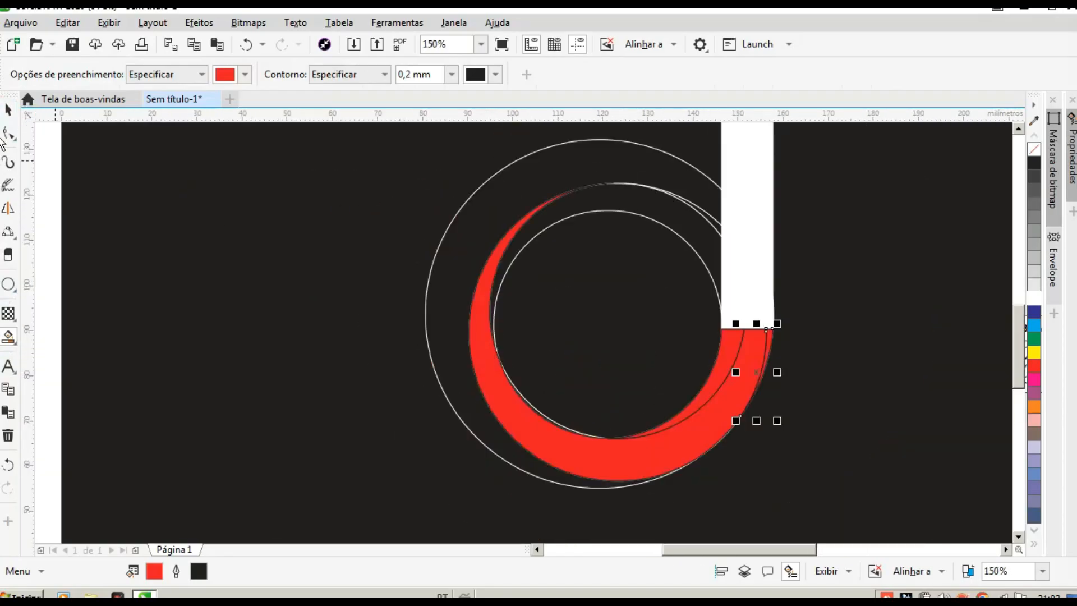
# Delete the construction circles around the hook, leaving only the red filled pieces and the stem.
pyautogui.click(7, 110)
pyautogui.scroll(-1, 424, 364)
pyautogui.scroll(1, 570, 273)
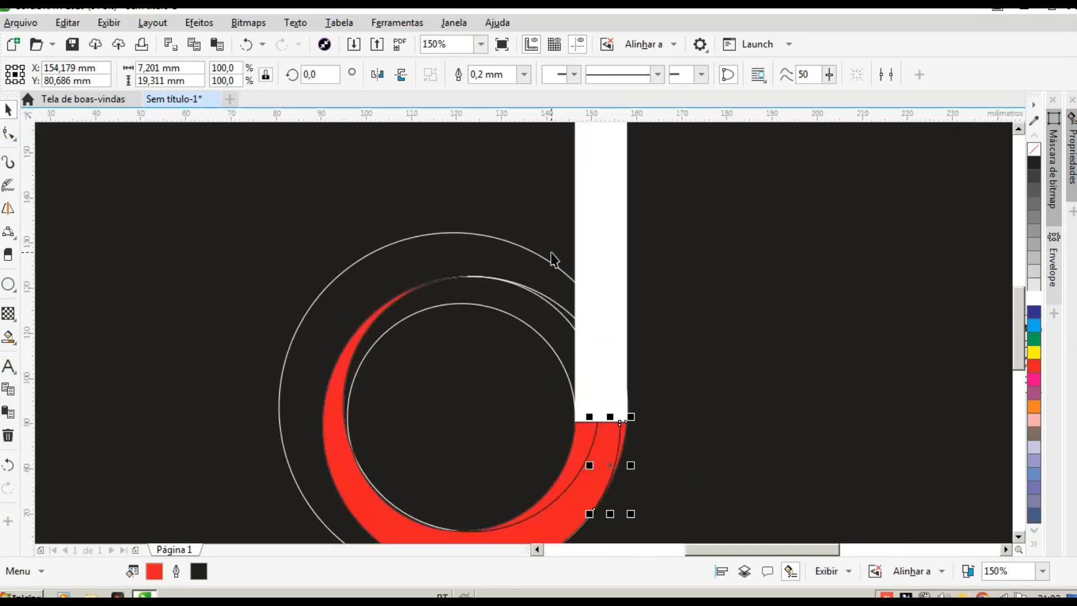
pyautogui.click(480, 236)
pyautogui.press('Delete')
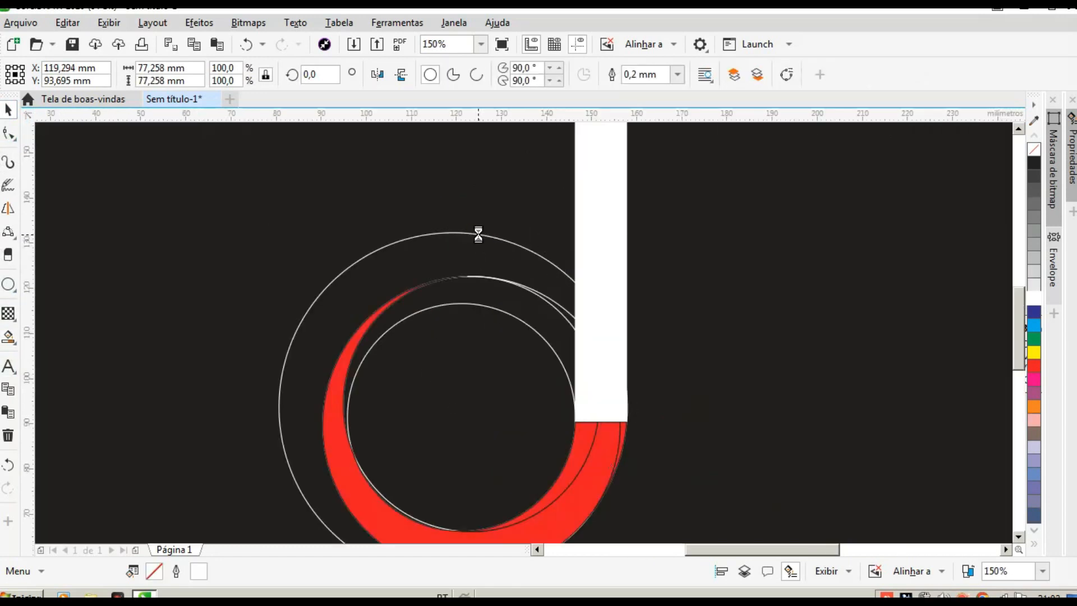
pyautogui.click(505, 313)
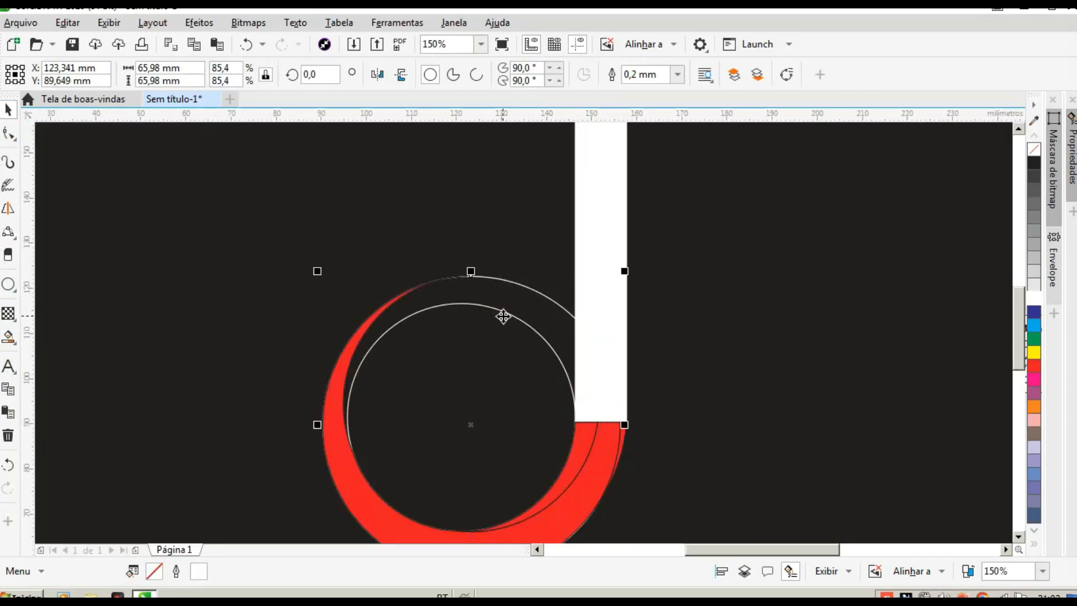
pyautogui.press('Delete')
pyautogui.click(512, 281)
pyautogui.press('Delete')
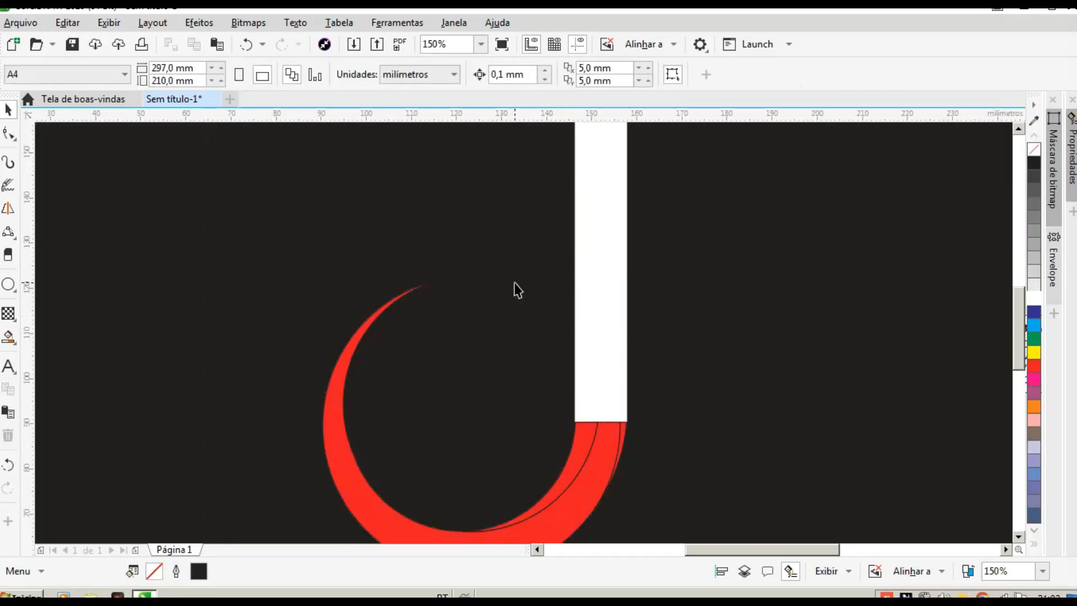
# Recolour all the red hook pieces white and remove their outlines.
pyautogui.scroll(-1, 512, 288)
pyautogui.moveTo(147, 228); pyautogui.dragTo(612, 472)
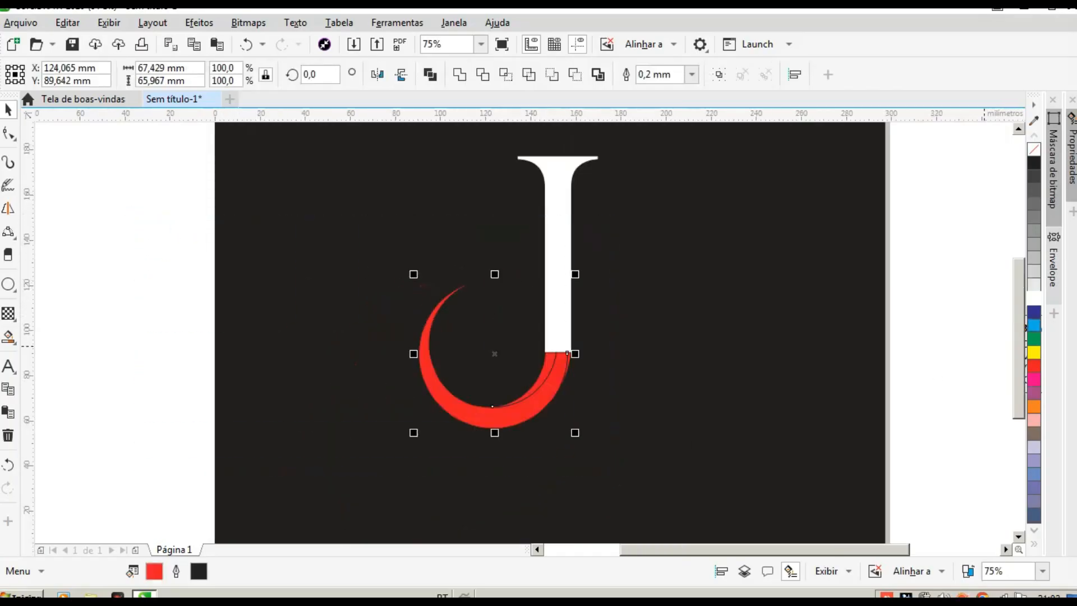
pyautogui.click(1035, 302)
# Weld the white hook pieces and the stem into a single letter J shape.
pyautogui.moveTo(144, 224); pyautogui.dragTo(637, 480)
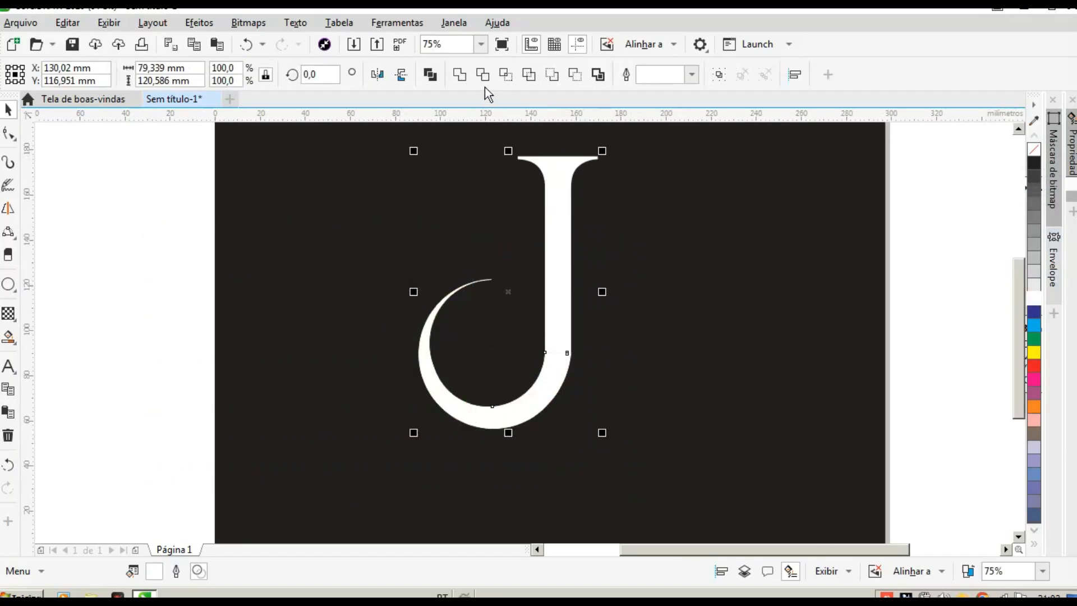
pyautogui.click(459, 74)
pyautogui.click(507, 332)
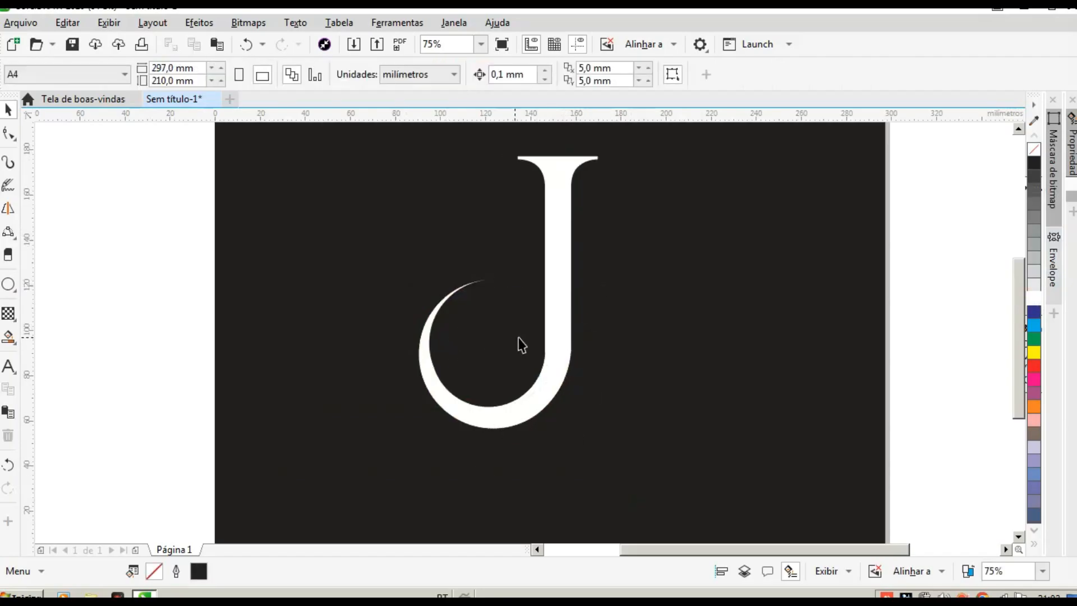
# Try to delete the node where the stem's inner edge meets the hook's curve.
pyautogui.click(560, 336)
pyautogui.scroll(2, 548, 377)
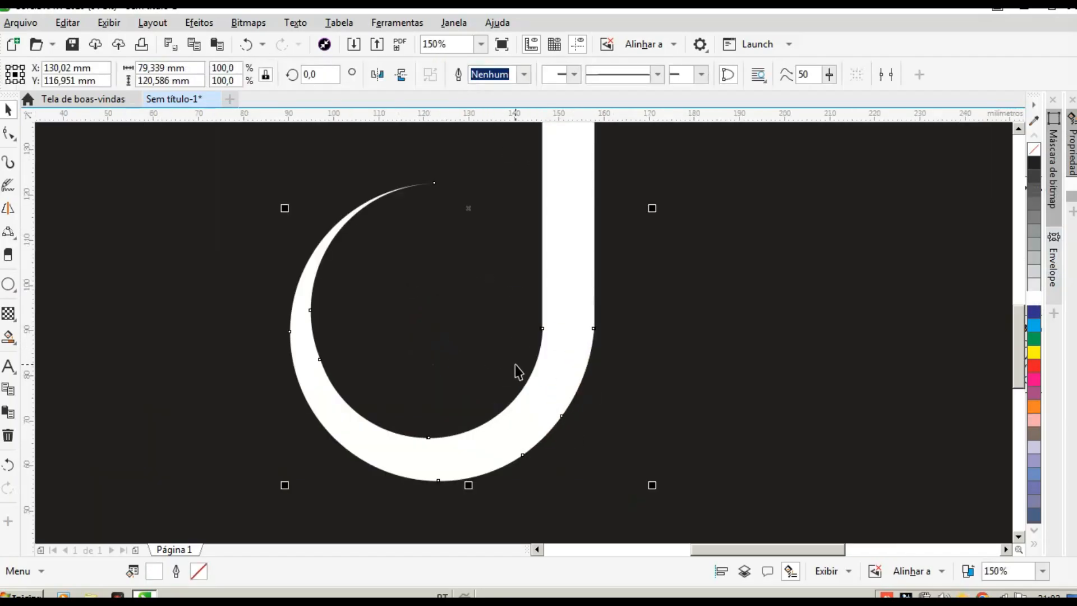
pyautogui.scroll(2, 551, 343)
pyautogui.click(9, 133)
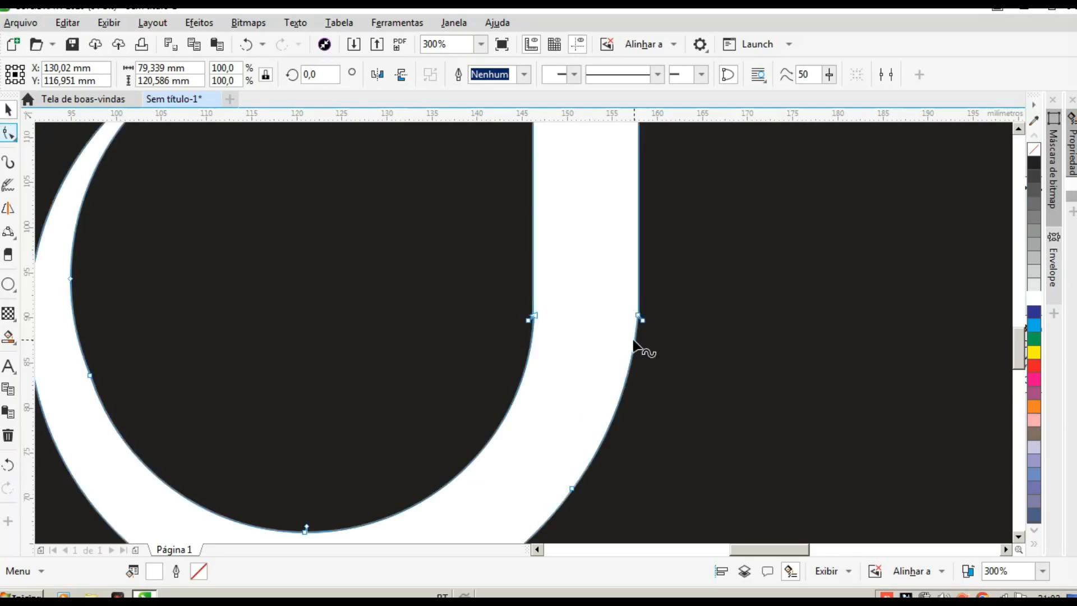
pyautogui.scroll(2, 639, 345)
pyautogui.moveTo(365, 231); pyautogui.dragTo(469, 337)
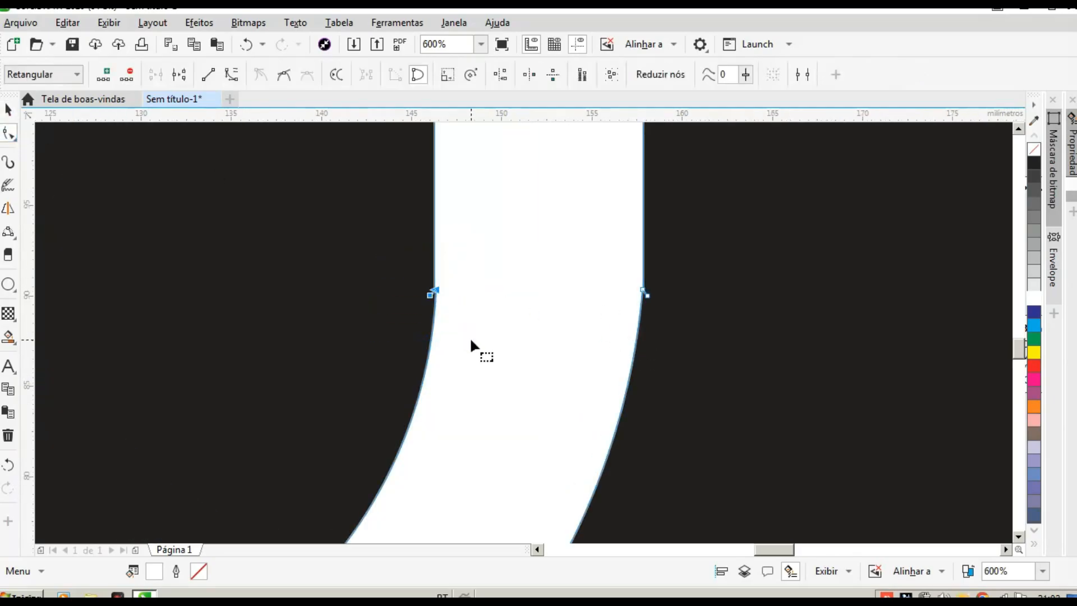
pyautogui.press('Delete')
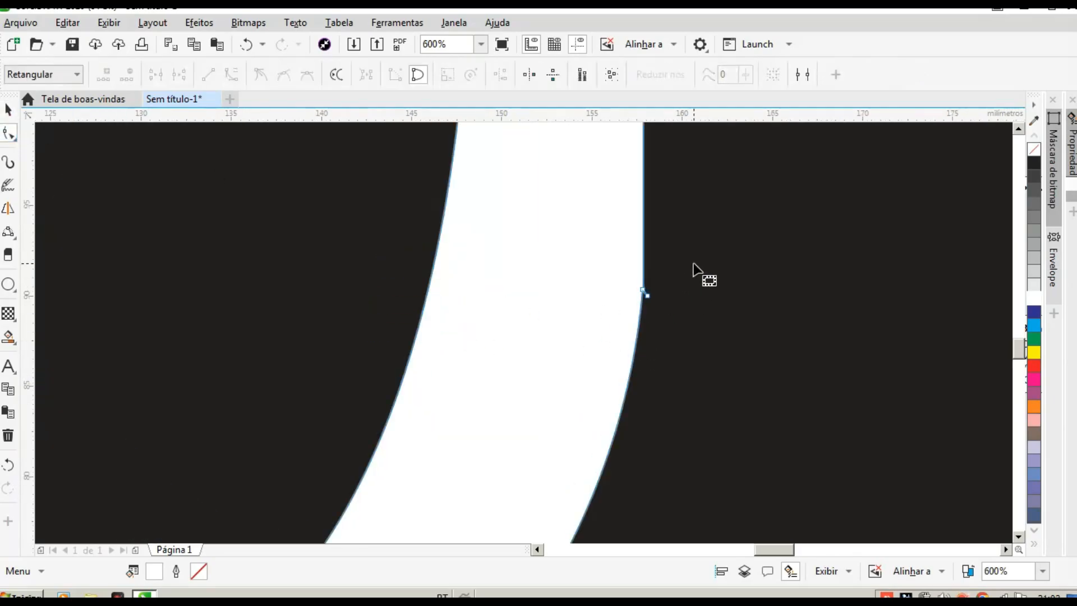
pyautogui.hotkey('ctrl', 'z')
pyautogui.scroll(-2, 663, 334)
pyautogui.scroll(2, 539, 348)
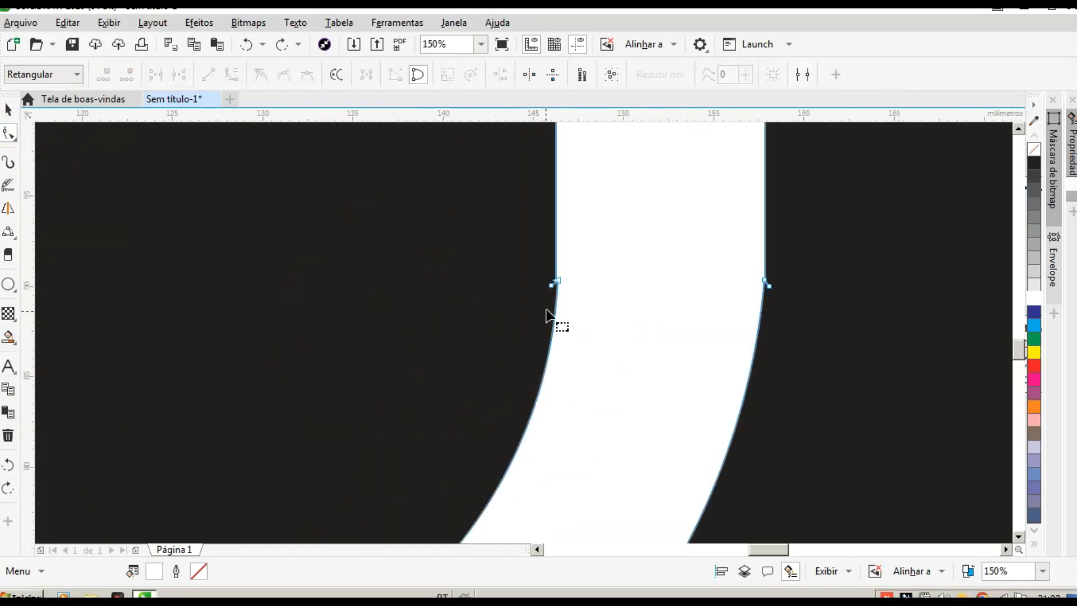
# Try to delete both nodes of the small notch where the stem's inner edge meets the hook.
pyautogui.scroll(5, 546, 314)
pyautogui.moveTo(551, 219); pyautogui.dragTo(618, 264)
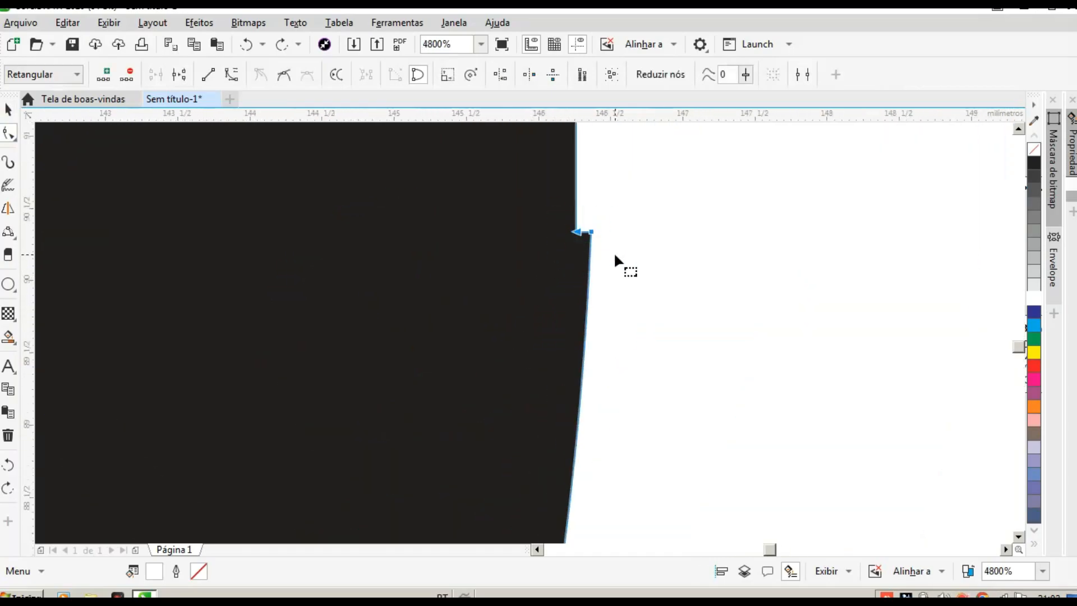
pyautogui.press('Delete')
pyautogui.scroll(-5, 577, 314)
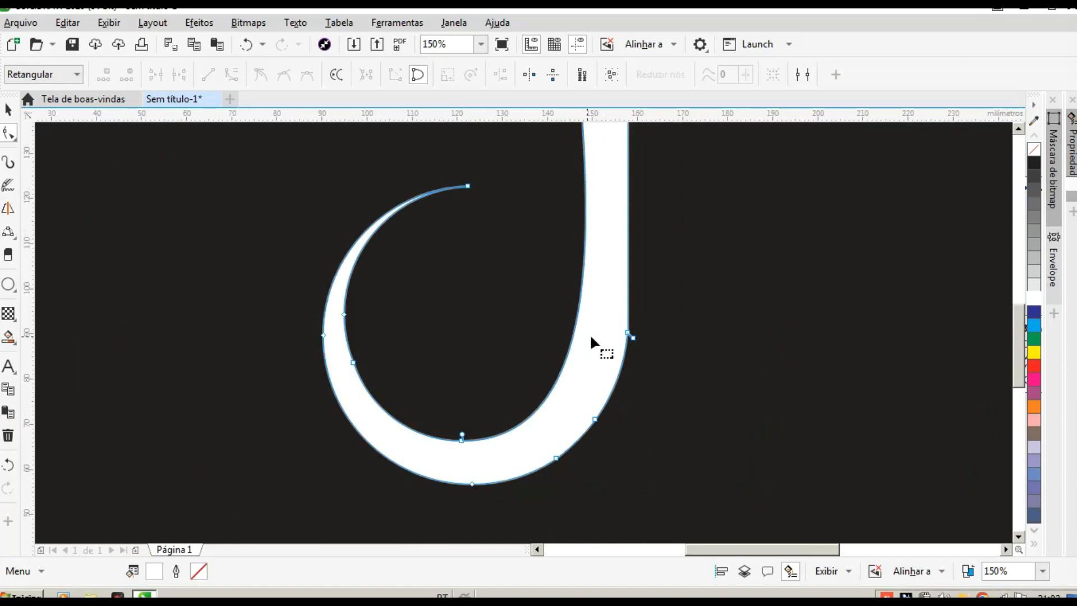
pyautogui.scroll(-1, 590, 333)
pyautogui.scroll(1, 553, 360)
pyautogui.hotkey('ctrl', 'z')
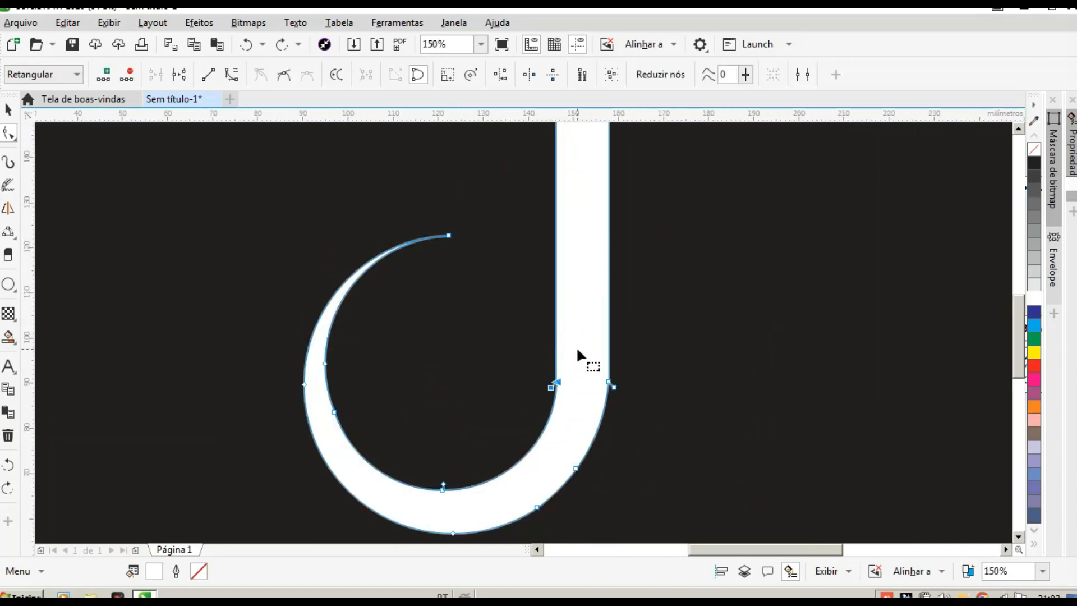
# Delete only the notch's outer corner node at the inner joint so the stem edge runs straight into the hook curve.
pyautogui.scroll(7, 562, 387)
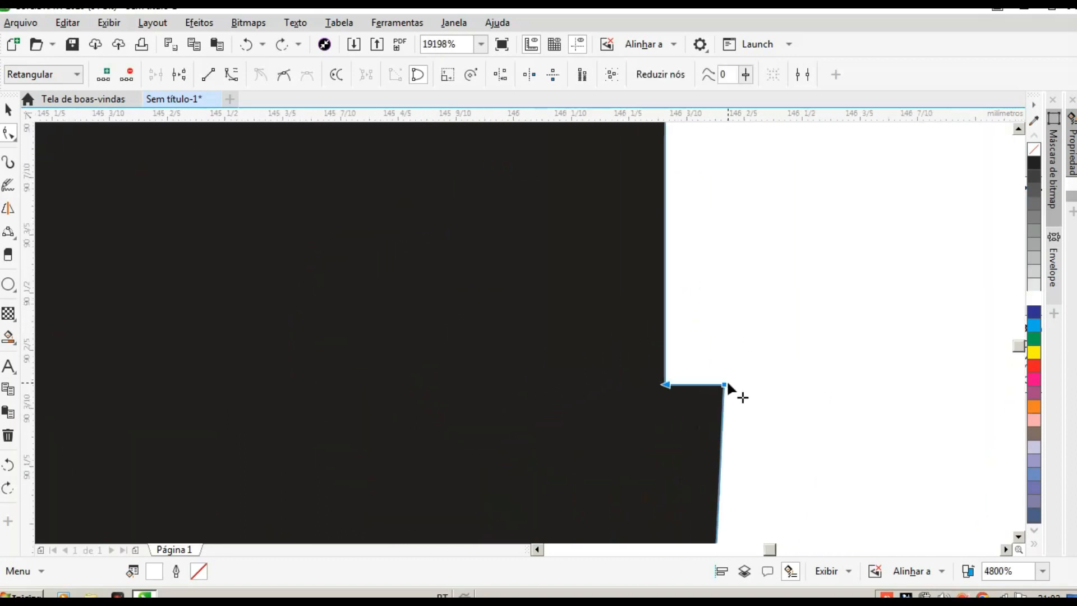
pyautogui.moveTo(606, 368); pyautogui.dragTo(699, 407)
pyautogui.press('Delete')
pyautogui.scroll(-7, 697, 415)
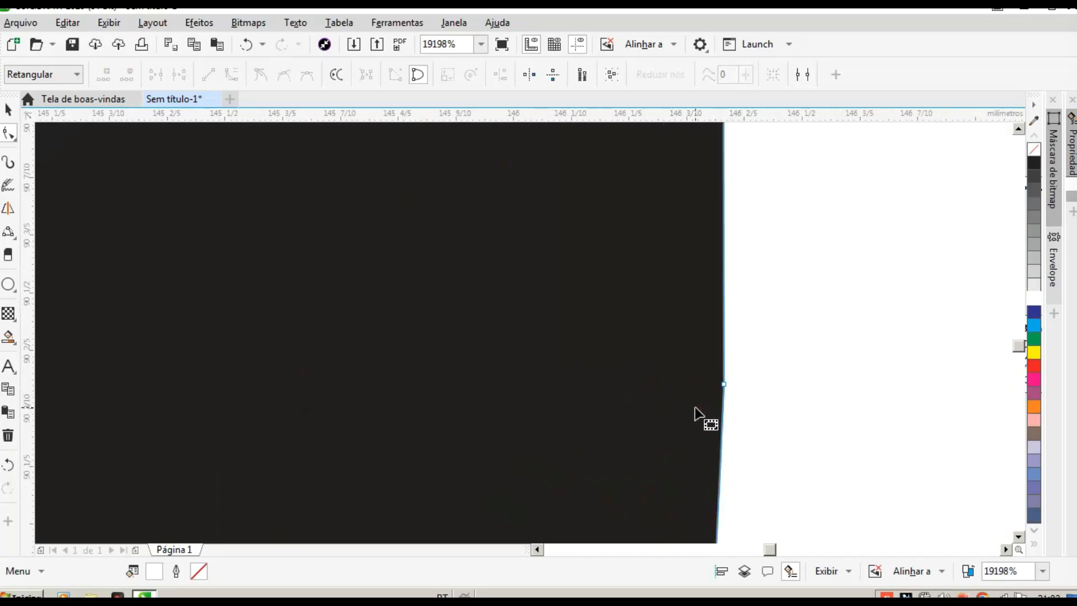
# Delete the protruding notch node where the stem's outer edge meets the hook's outer curve.
pyautogui.scroll(8, 712, 405)
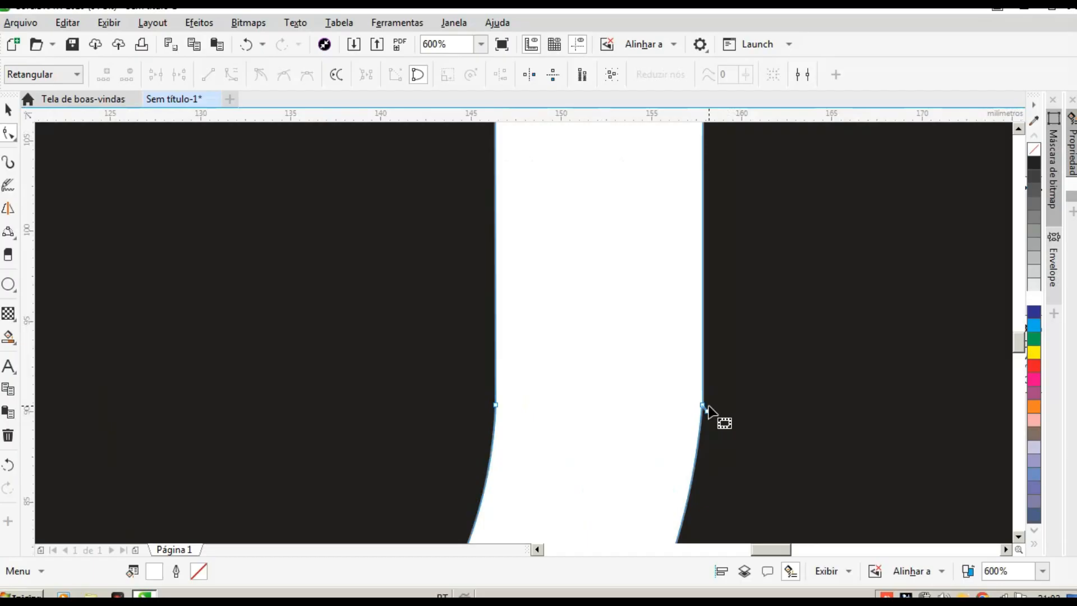
pyautogui.moveTo(868, 378); pyautogui.dragTo(799, 465)
pyautogui.press('Delete')
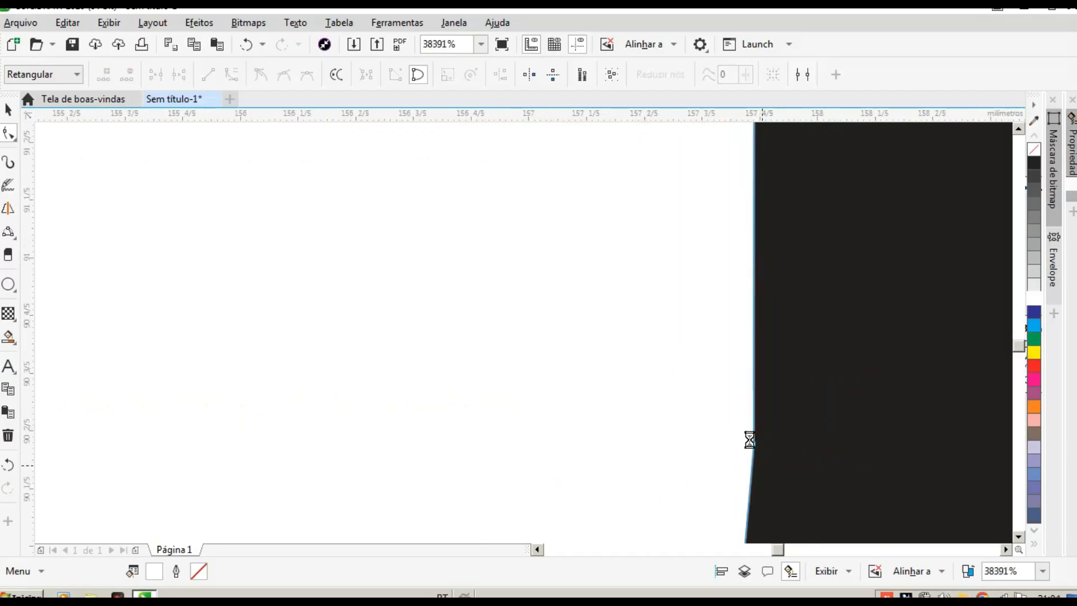
pyautogui.scroll(-8, 733, 392)
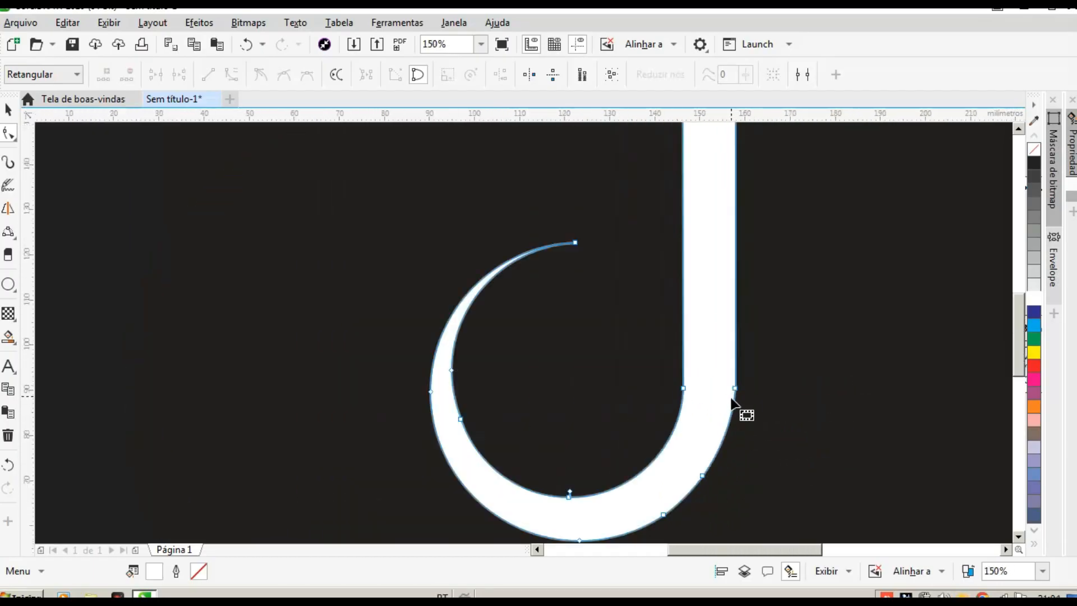
# Draw a four-sided polygon about 20 mm across at the hook's thin tip and give it a white outline.
pyautogui.click(8, 109)
pyautogui.scroll(-1, 409, 315)
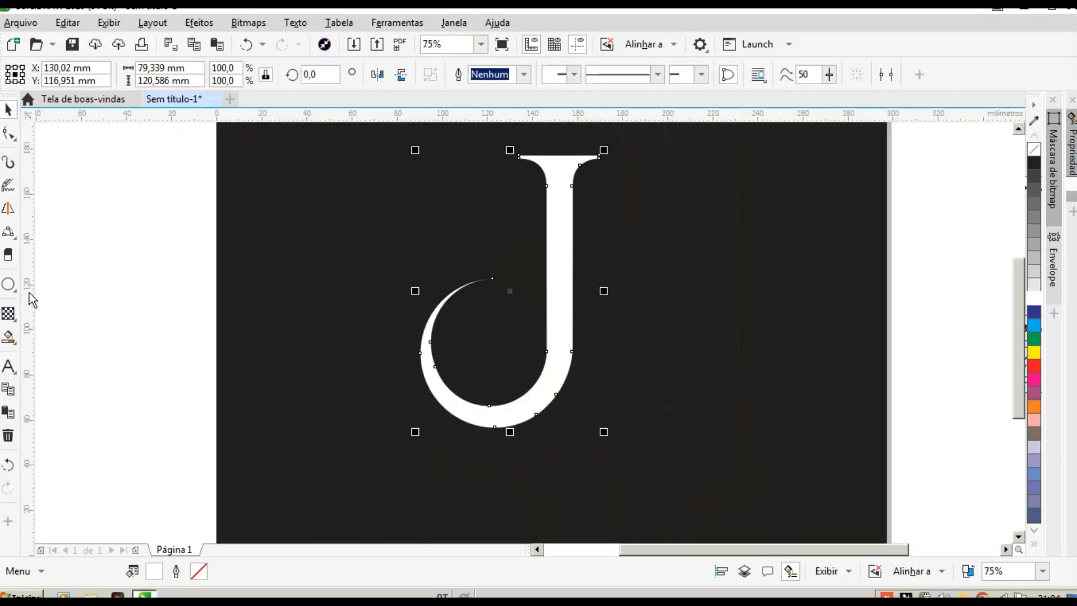
pyautogui.click(9, 284)
pyautogui.click(59, 368)
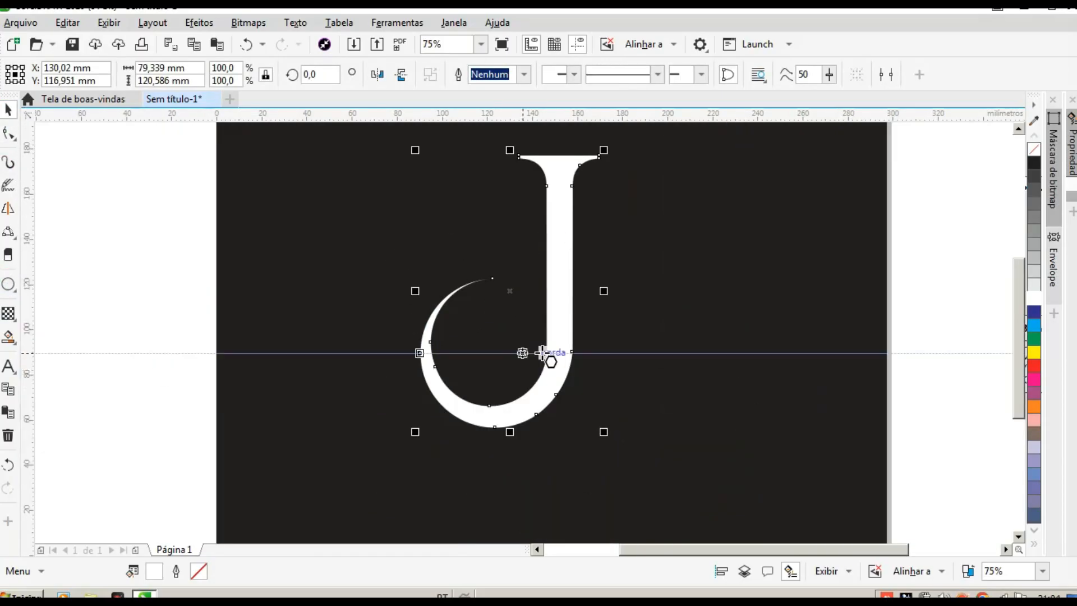
pyautogui.scroll(1, 498, 278)
pyautogui.moveTo(464, 245); pyautogui.dragTo(526, 335)
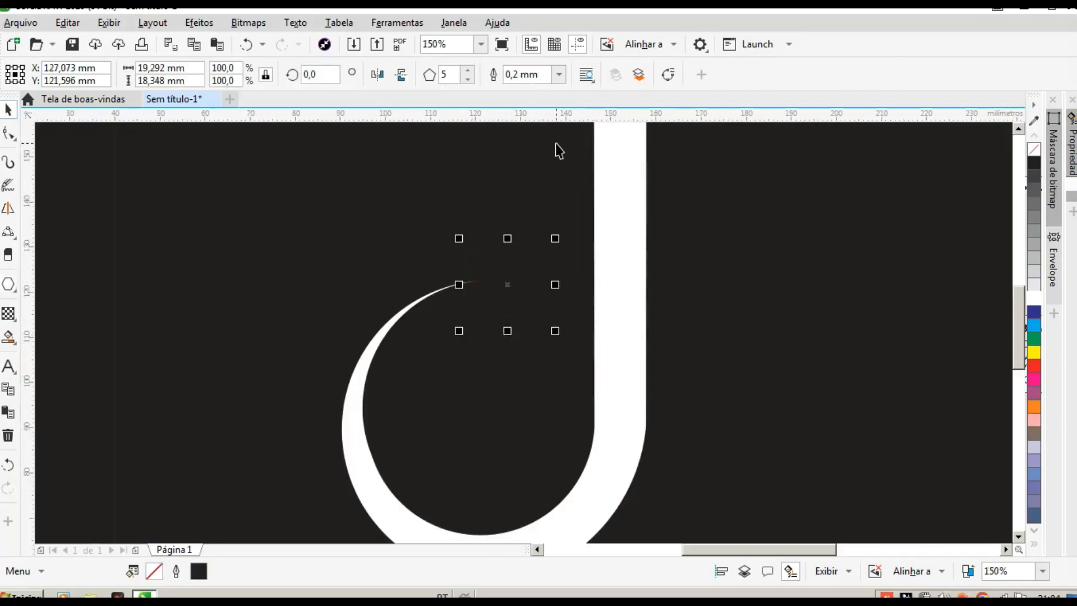
pyautogui.rightClick(1033, 297)
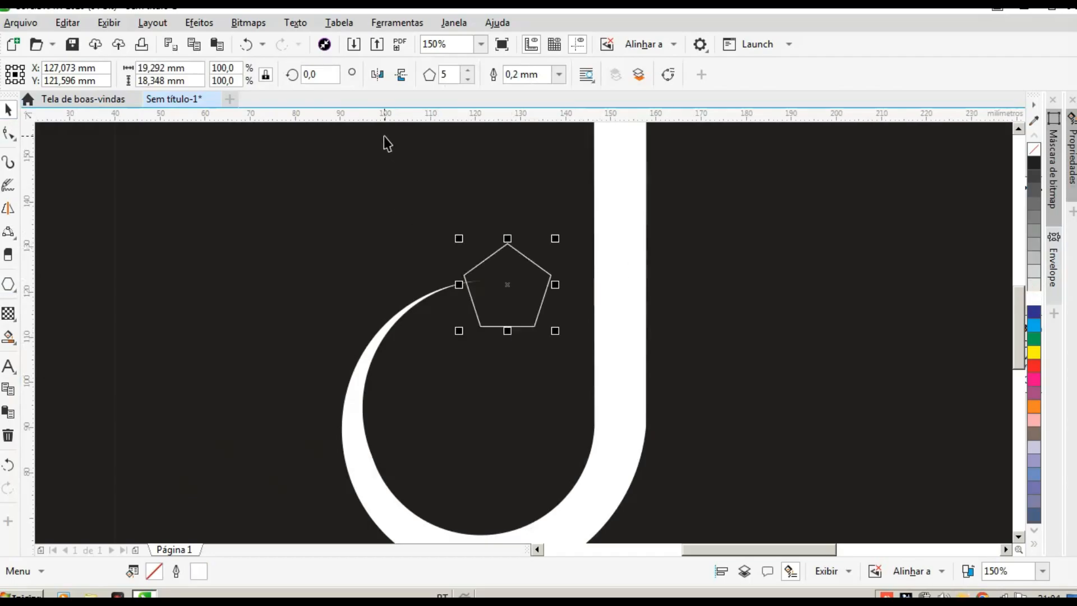
pyautogui.click(467, 79)
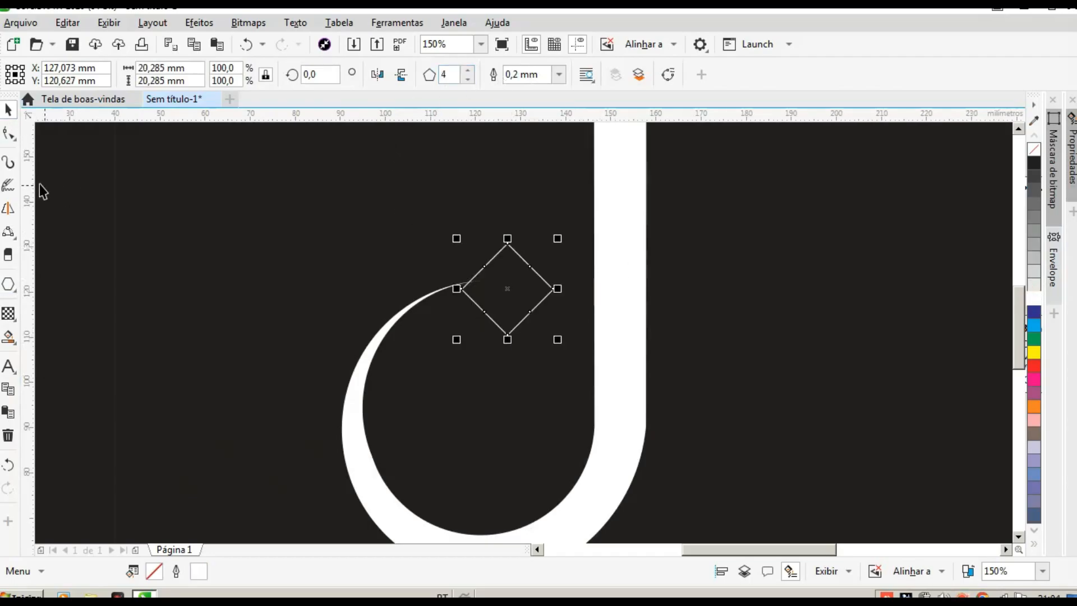
# Widen the diamond to about 23.6 mm and align its side corner with the hook's thin tip.
pyautogui.scroll(2, 596, 314)
pyautogui.moveTo(525, 271); pyautogui.dragTo(537, 274)
pyautogui.moveTo(432, 254)
pyautogui.mouseDown()
pyautogui.moveTo(435, 264)
pyautogui.moveTo(437, 254)
pyautogui.mouseUp()
pyautogui.scroll(6, 345, 252)
pyautogui.moveTo(349, 251); pyautogui.dragTo(353, 198)
pyautogui.scroll(-8, 353, 273)
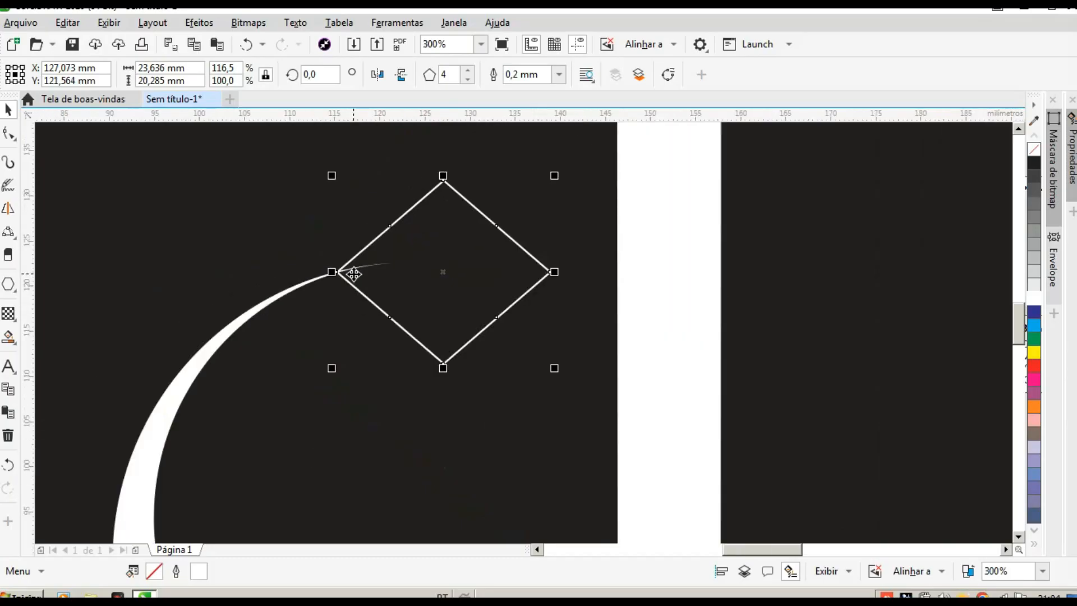
# Weld the diamond and the letter J into one white shape.
pyautogui.keyDown('shift'); pyautogui.click(506, 242); pyautogui.keyUp('shift')
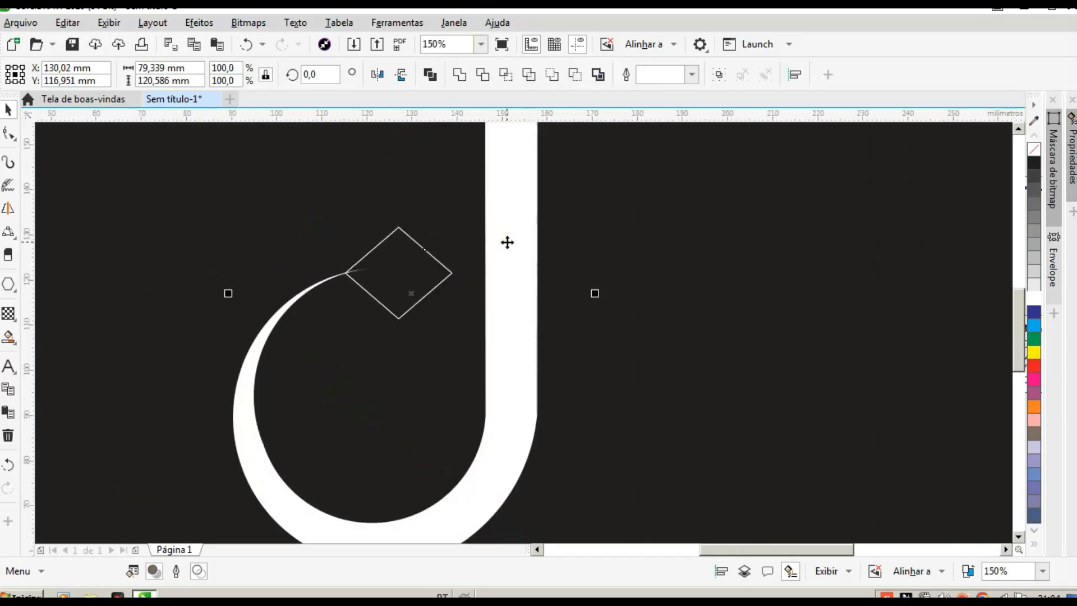
pyautogui.click(459, 75)
pyautogui.scroll(-2, 419, 300)
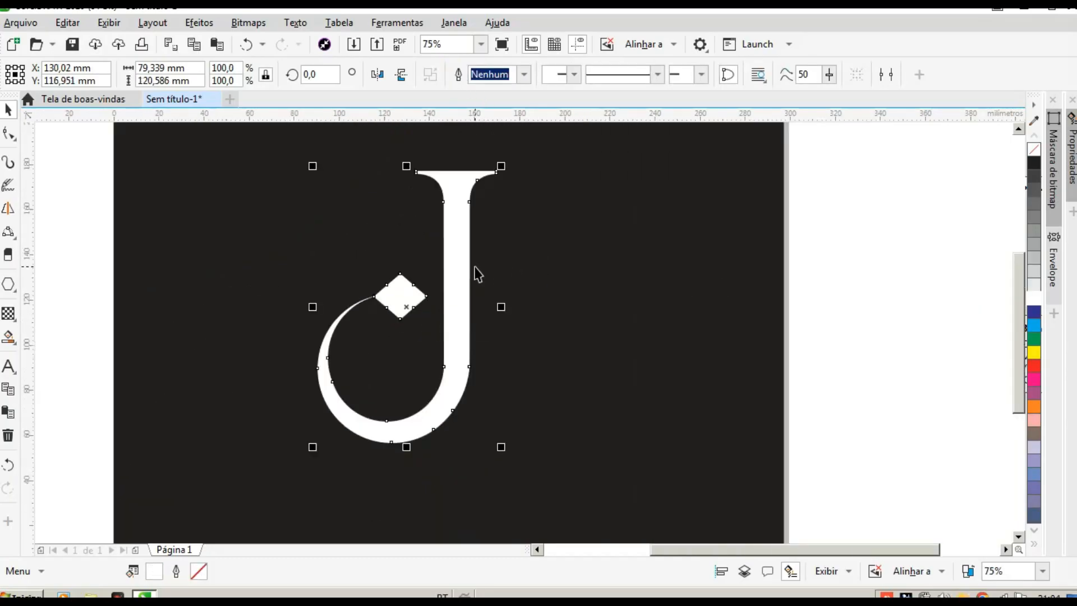
# Duplicate the J, mirror the copy horizontally and place it beside the original so their top serifs meet.
pyautogui.press('KP_Add')
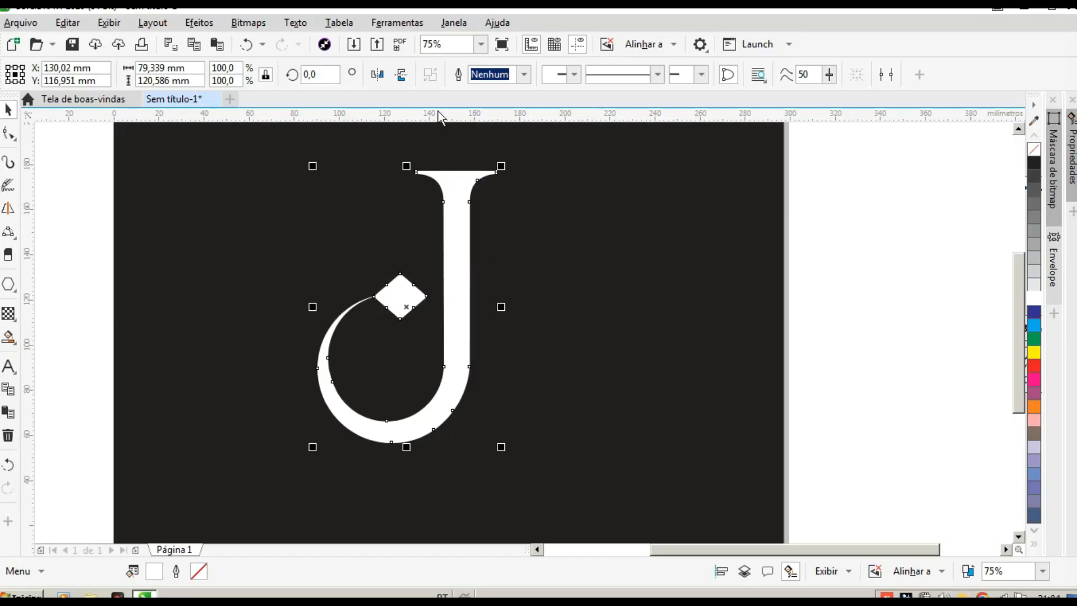
pyautogui.click(377, 75)
pyautogui.moveTo(352, 286); pyautogui.dragTo(522, 297)
pyautogui.scroll(-2, 512, 310)
pyautogui.scroll(2, 519, 281)
pyautogui.moveTo(522, 261); pyautogui.dragTo(516, 267)
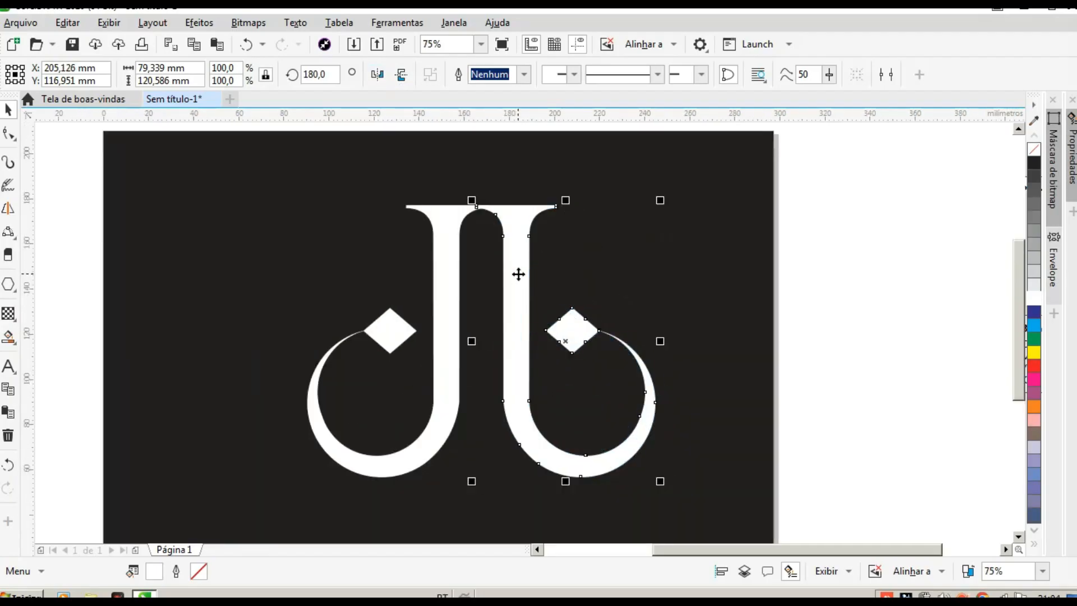
# Scale the pair of mirrored J shapes down to about 103 by 81 mm and reposition it on the dark background.
pyautogui.scroll(-2, 516, 267)
pyautogui.moveTo(189, 201); pyautogui.dragTo(619, 412)
pyautogui.moveTo(589, 232); pyautogui.dragTo(535, 269)
pyautogui.scroll(1, 483, 328)
pyautogui.moveTo(487, 319); pyautogui.dragTo(498, 341)
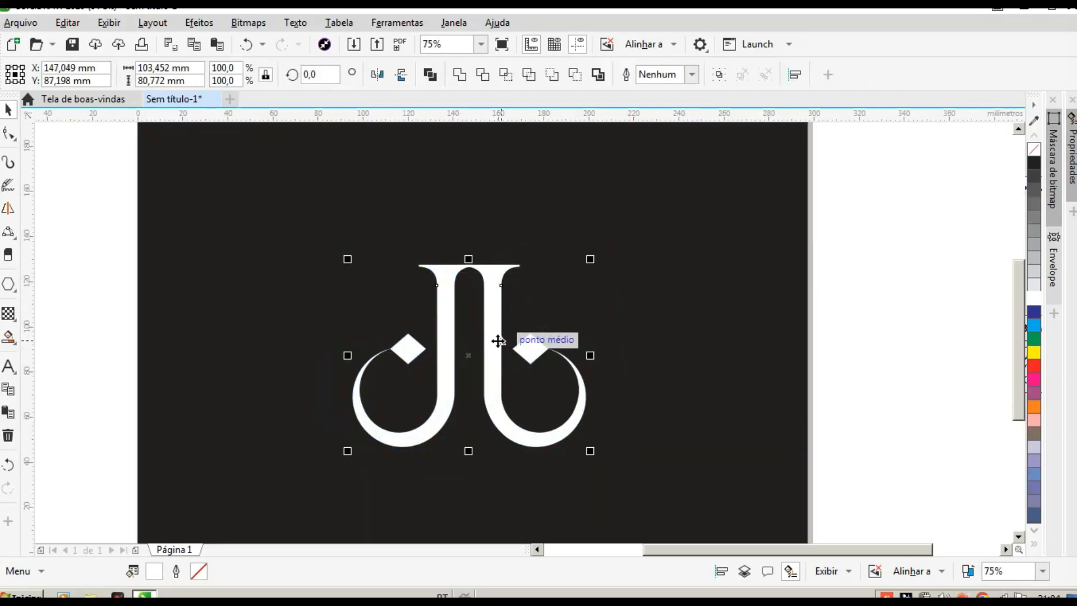
# Group the J pair and place a vertically mirrored copy above it, overlapping the stems to form a symmetrical monogram.
pyautogui.hotkey('ctrl', 'g')
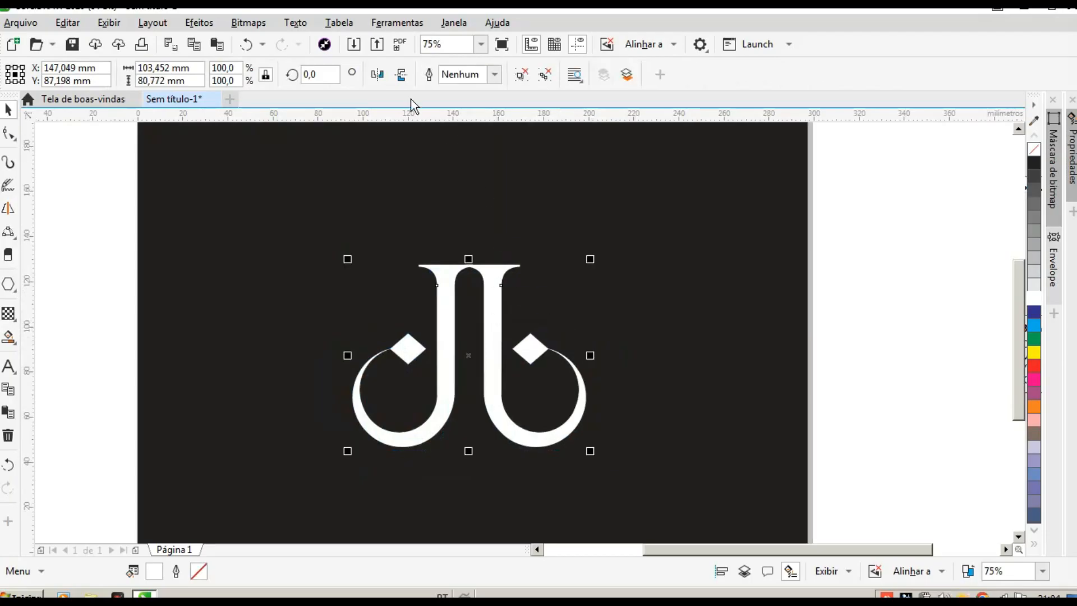
pyautogui.click(401, 74)
pyautogui.moveTo(500, 404); pyautogui.dragTo(498, 308)
pyautogui.scroll(2, 498, 326)
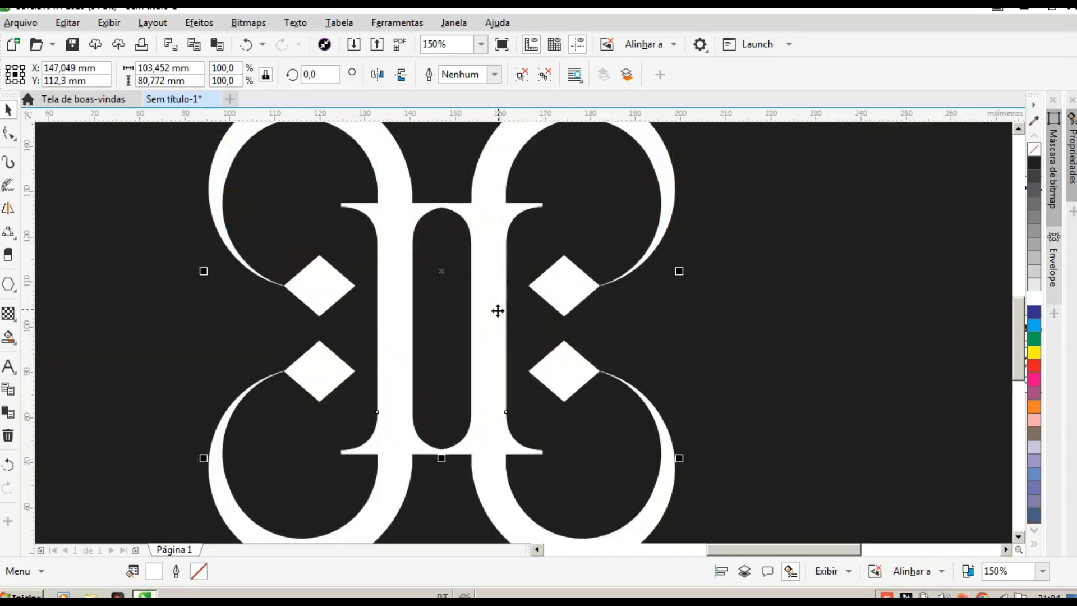
# Weld both mirrored J pairs into a single monogram shape.
pyautogui.scroll(-2, 483, 339)
pyautogui.moveTo(79, 151); pyautogui.dragTo(673, 508)
pyautogui.click(460, 77)
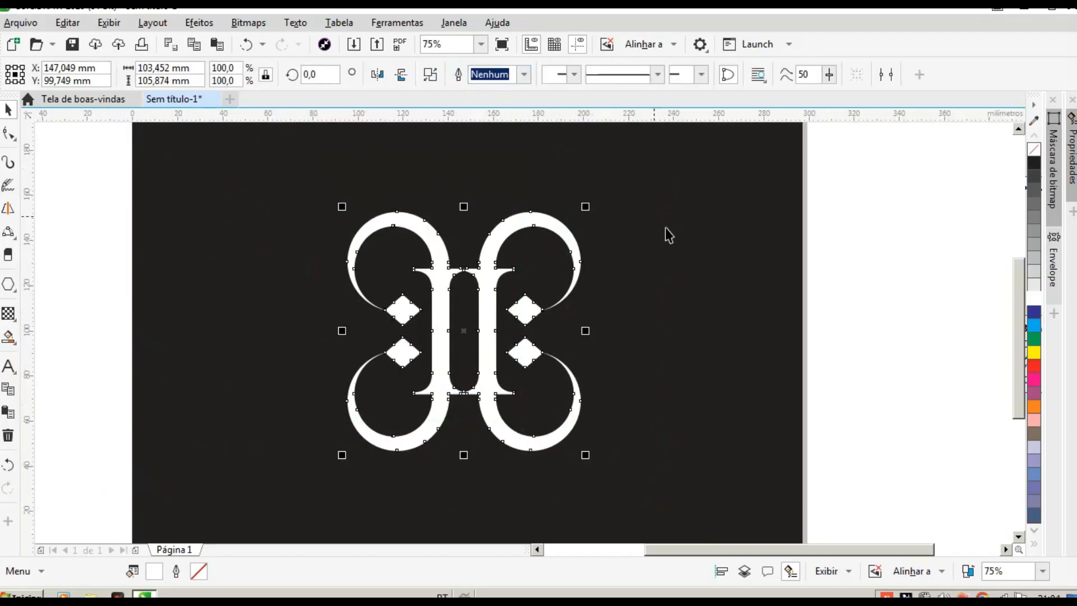
# Change the monogram's uniform fill to a gradient using the preset radial laranja 012.
pyautogui.doubleClick(155, 572)
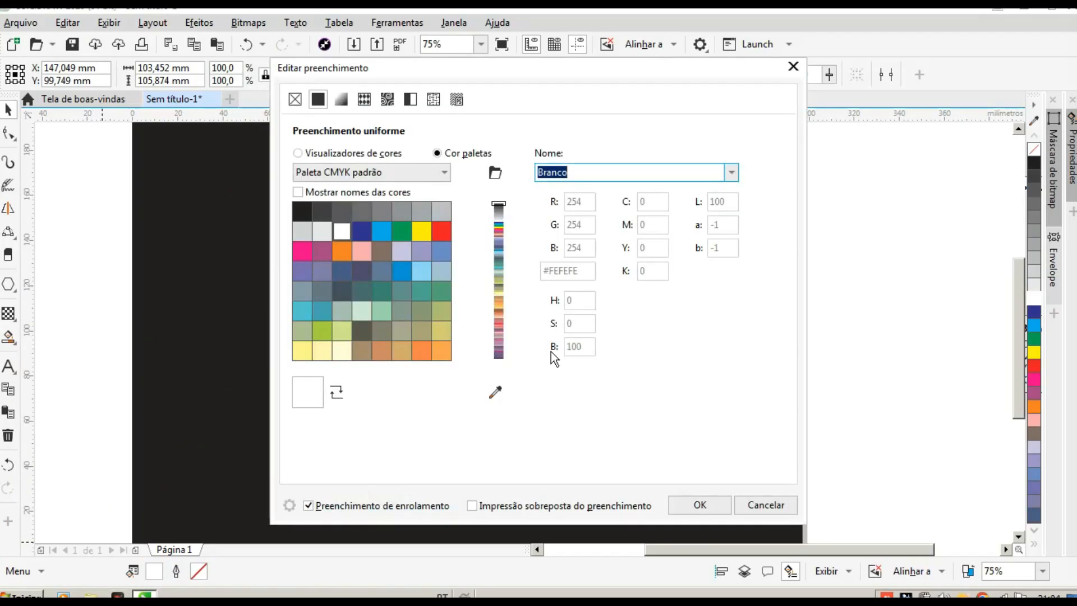
pyautogui.click(298, 154)
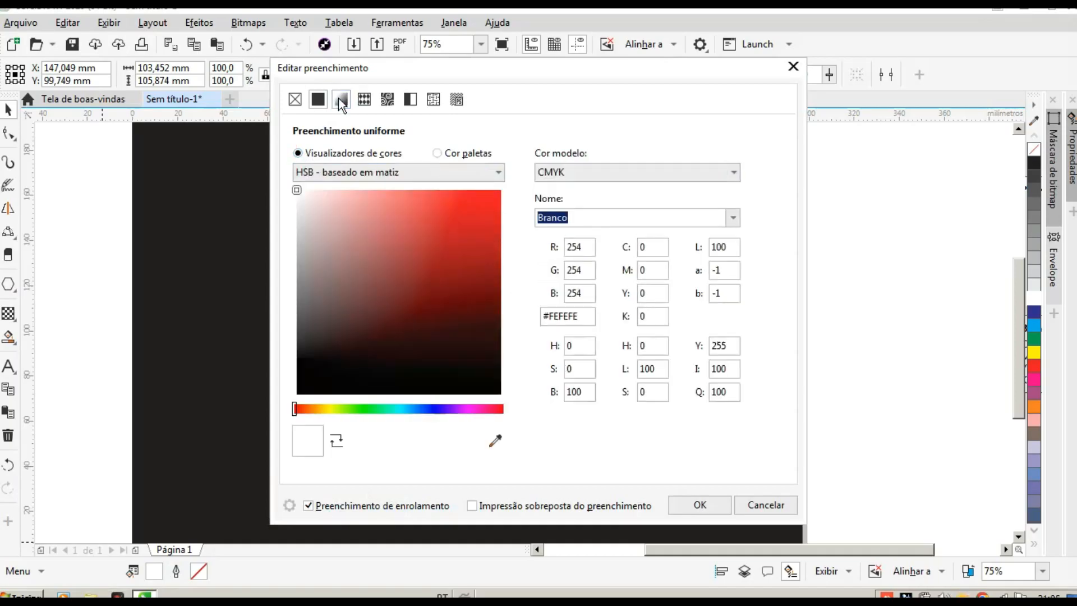
pyautogui.click(340, 100)
pyautogui.click(330, 172)
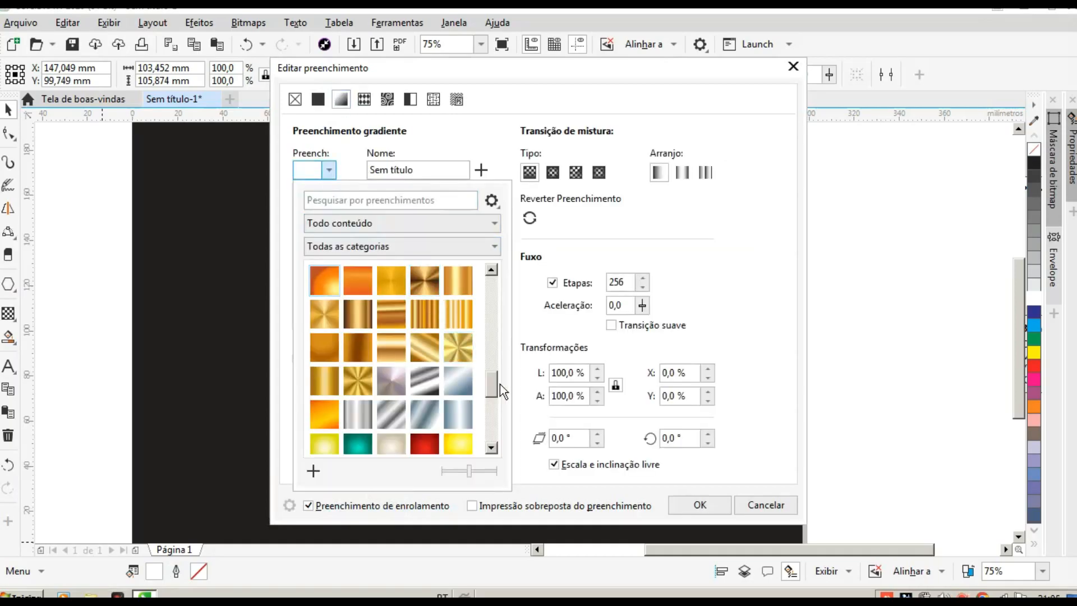
pyautogui.moveTo(493, 393); pyautogui.dragTo(496, 415)
pyautogui.click(462, 294)
pyautogui.click(457, 70)
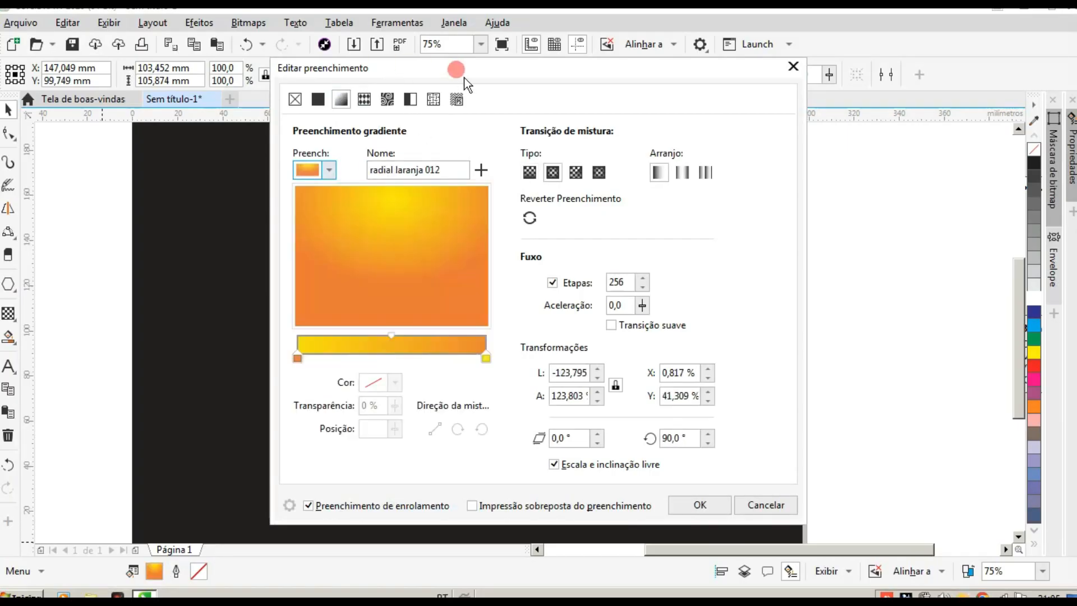
# Move the fill editor clear of the monogram and try shifting the gradient's centre before reapplying radial laranja 012.
pyautogui.moveTo(531, 79); pyautogui.dragTo(835, 109)
pyautogui.click(769, 298)
pyautogui.click(665, 206)
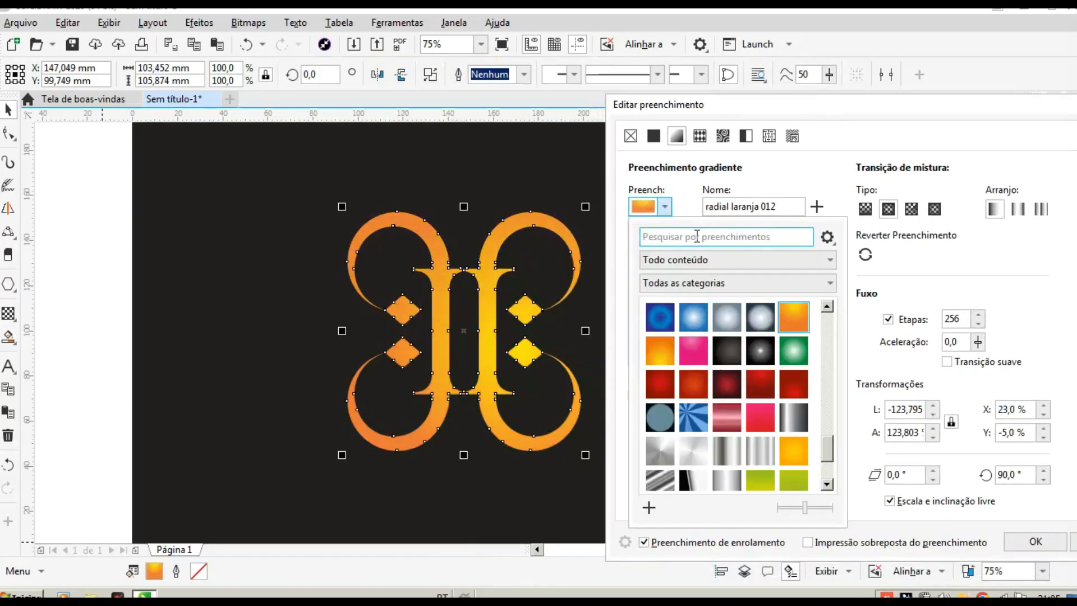
pyautogui.click(664, 355)
pyautogui.click(805, 318)
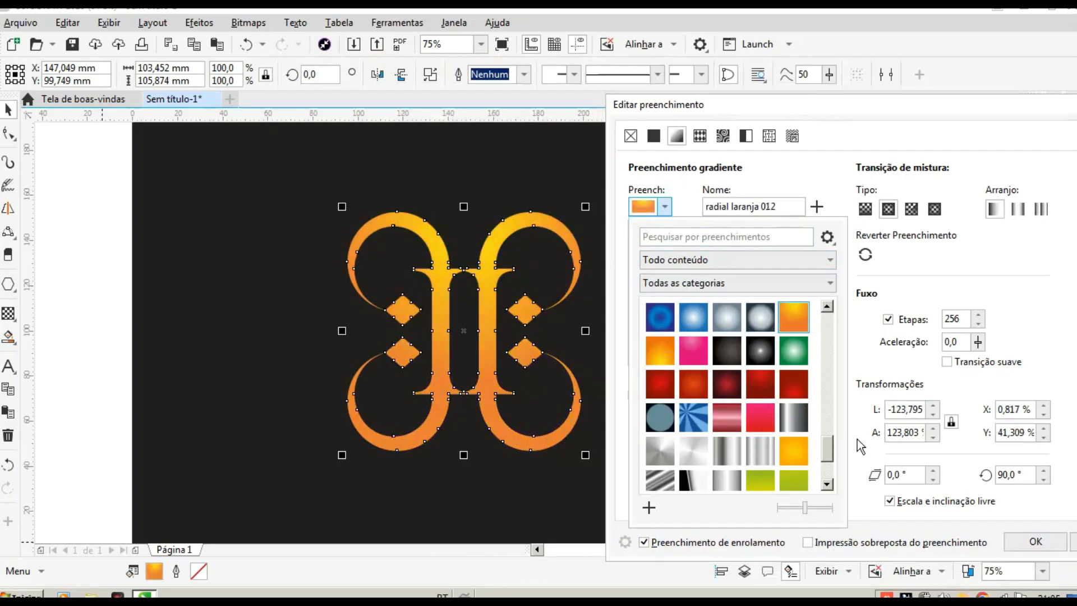
# Try the gradient presets sol, radial laranja 02 and Radial amarelo on the monogram.
pyautogui.moveTo(827, 455); pyautogui.dragTo(828, 477)
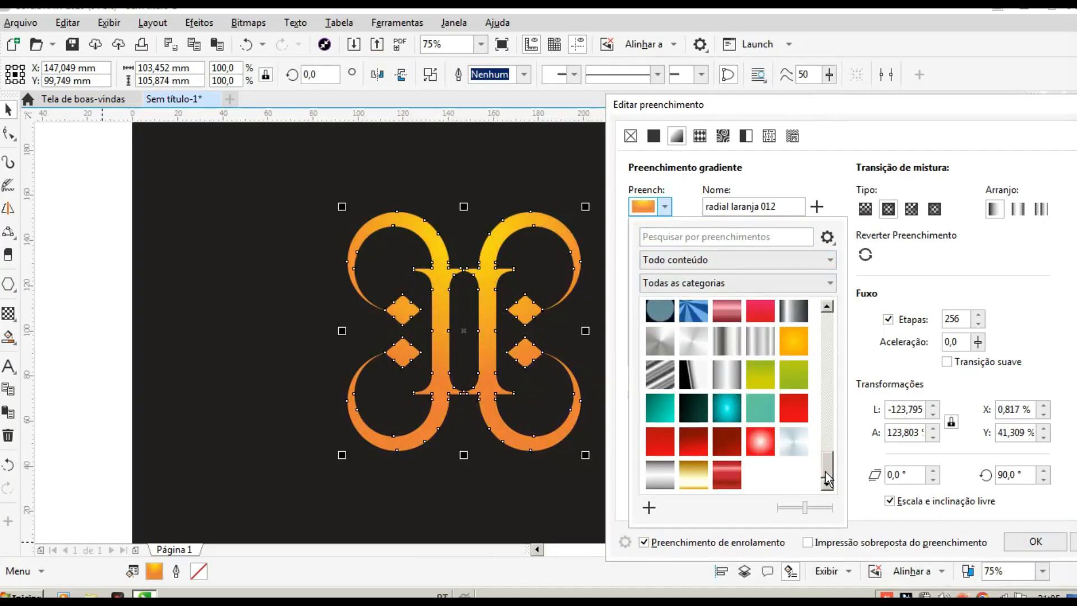
pyautogui.click(798, 350)
pyautogui.scroll(5, 826, 459)
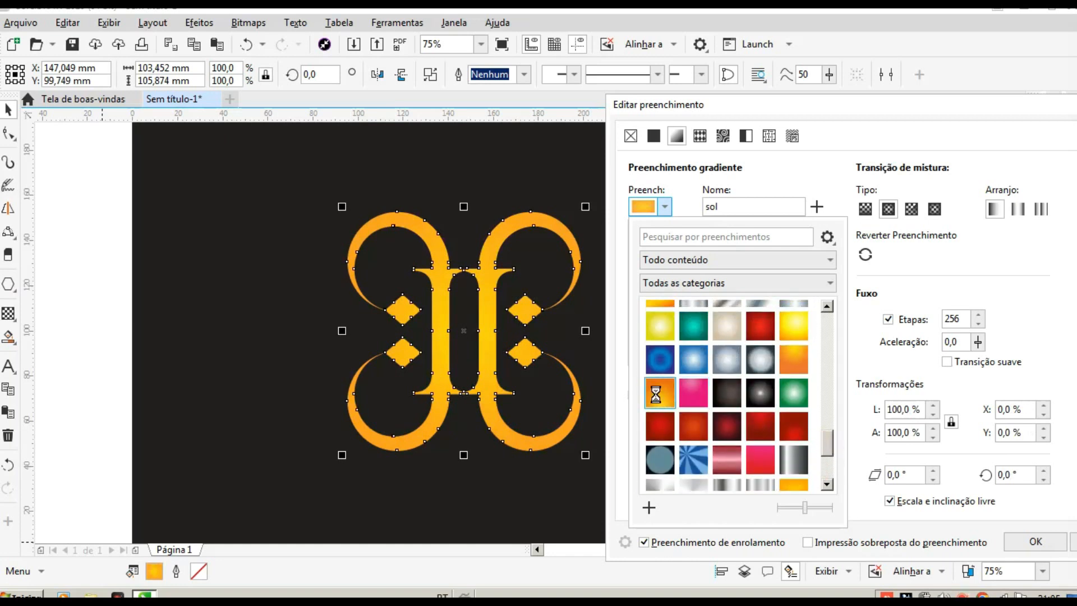
pyautogui.click(656, 394)
pyautogui.click(797, 351)
pyautogui.click(800, 334)
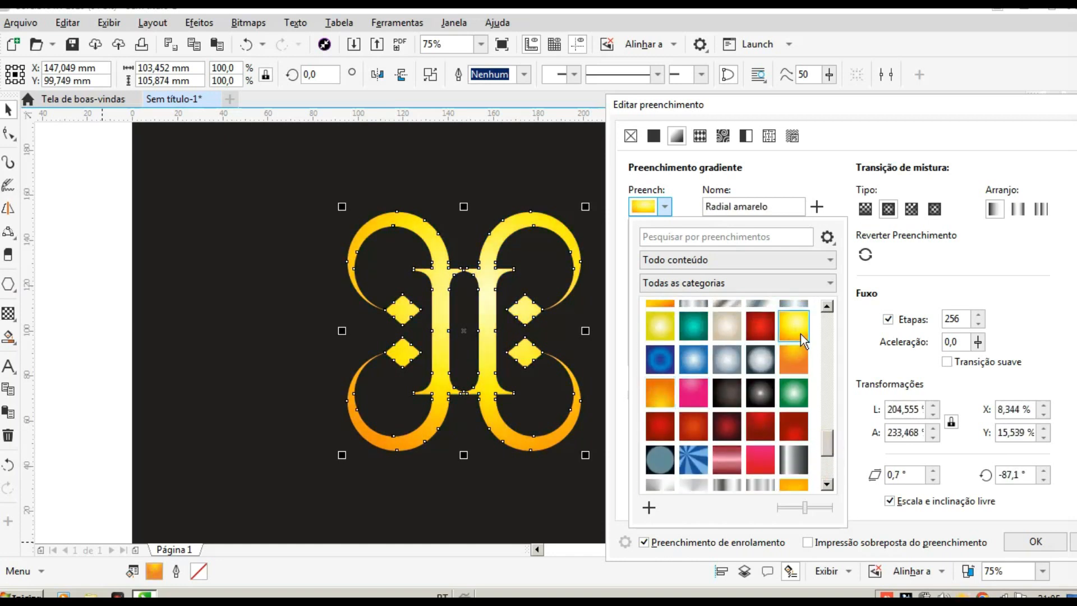
pyautogui.click(661, 393)
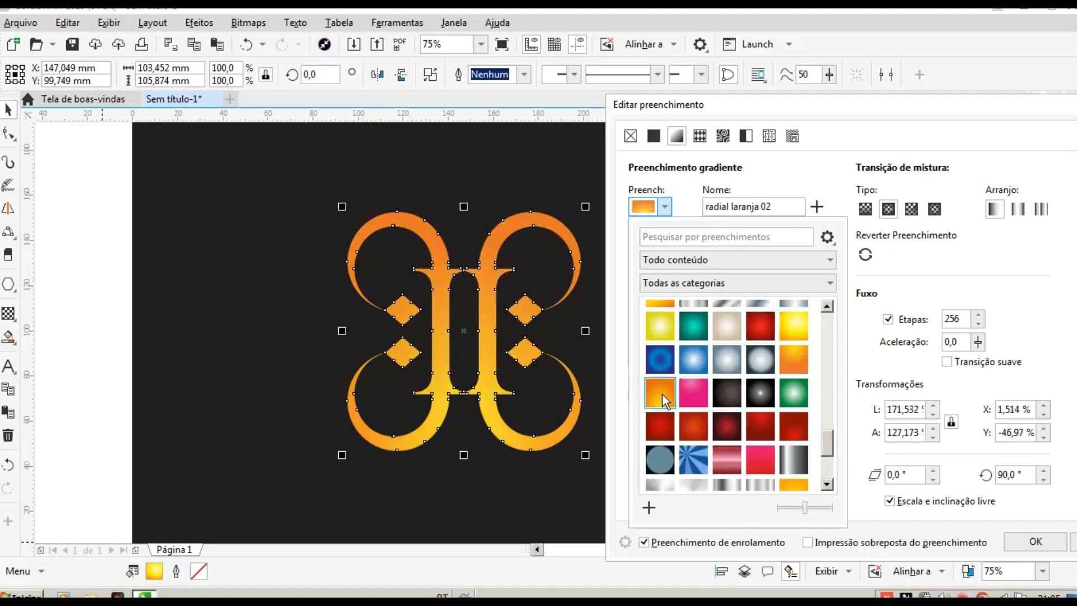
pyautogui.click(800, 328)
# Try the gradient presets Orange Chrome, laranja claro radil and laranja radial on the monogram.
pyautogui.moveTo(829, 447); pyautogui.dragTo(837, 408)
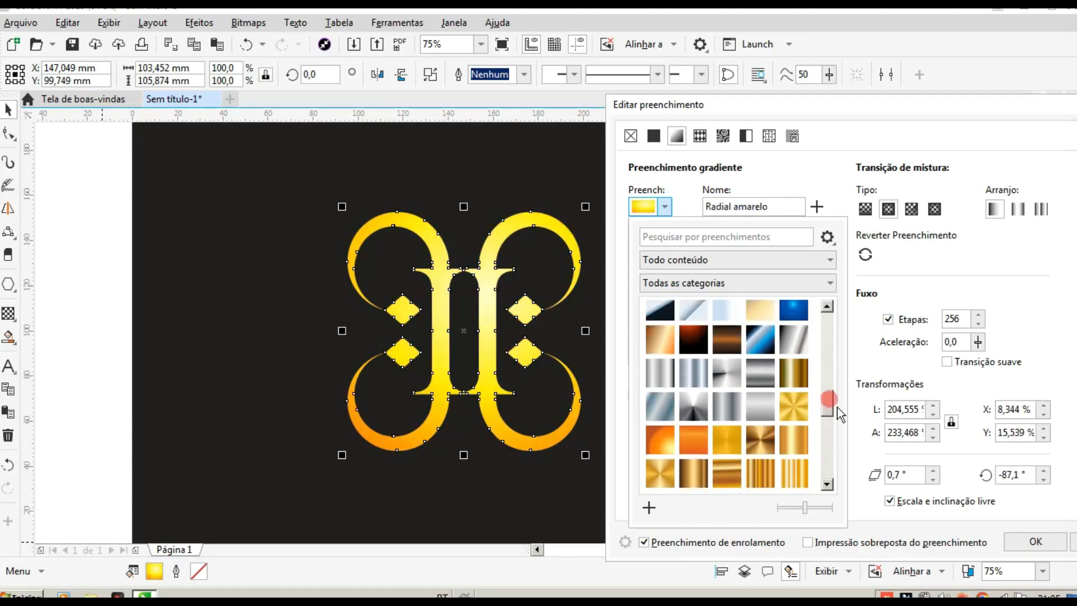
pyautogui.click(659, 436)
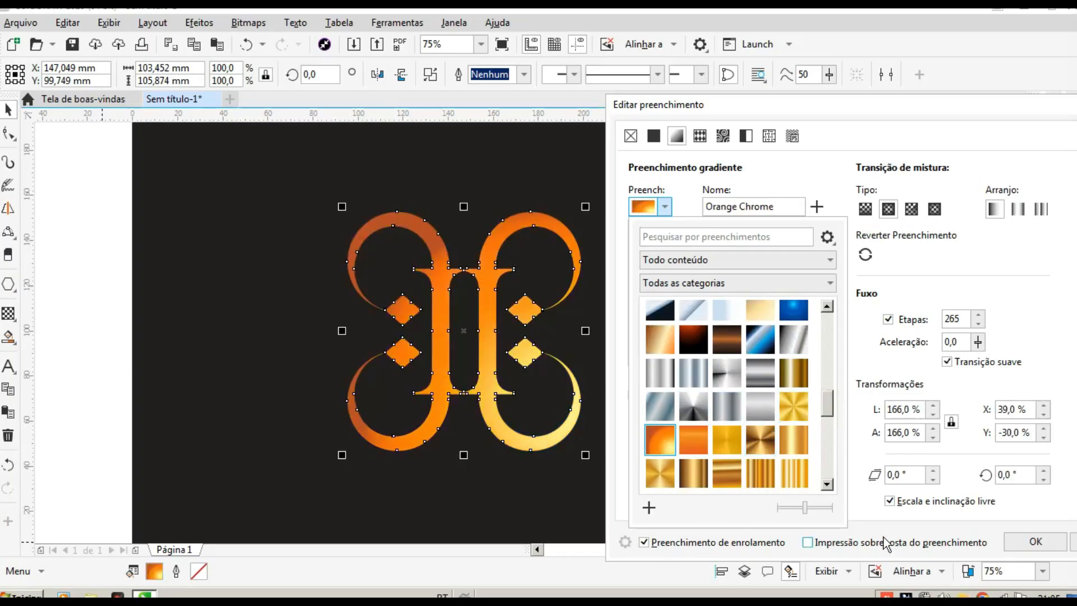
pyautogui.moveTo(829, 391); pyautogui.dragTo(828, 370)
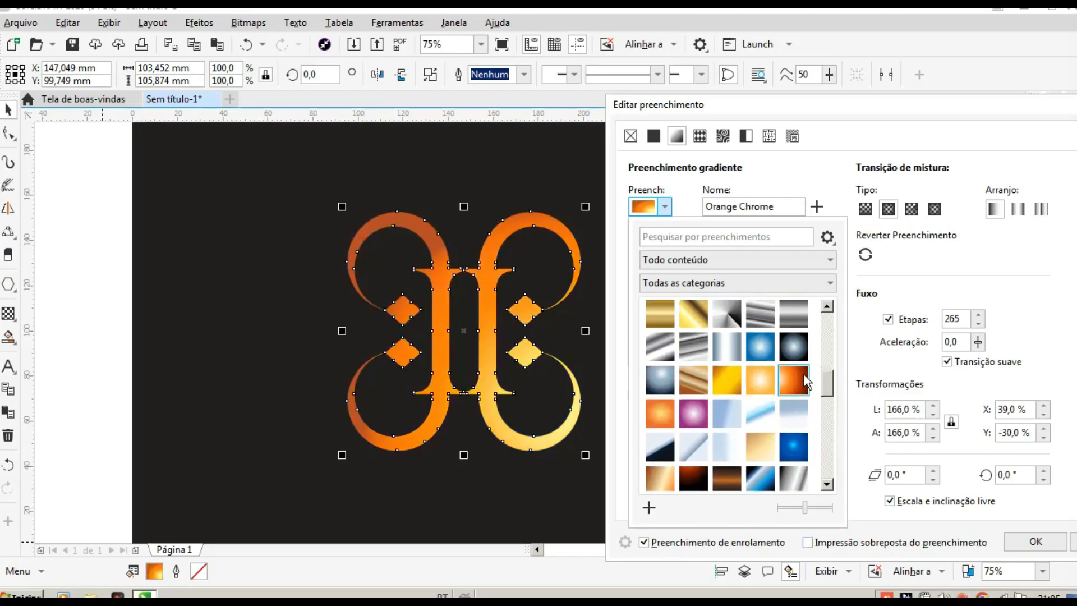
pyautogui.click(803, 374)
pyautogui.click(769, 385)
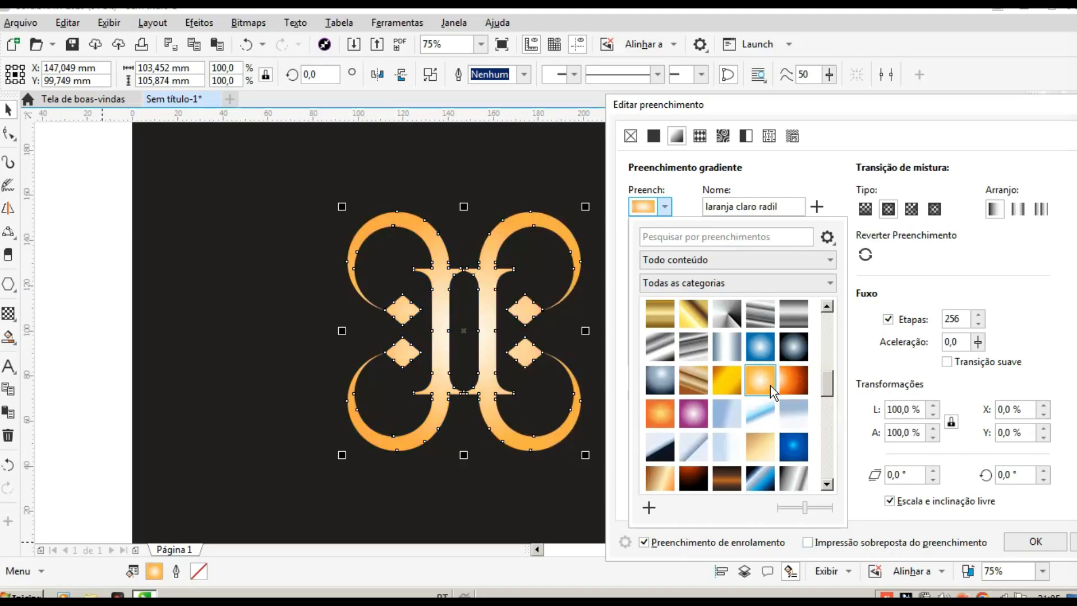
pyautogui.click(660, 413)
pyautogui.moveTo(826, 388); pyautogui.dragTo(824, 416)
pyautogui.click(663, 331)
pyautogui.click(793, 308)
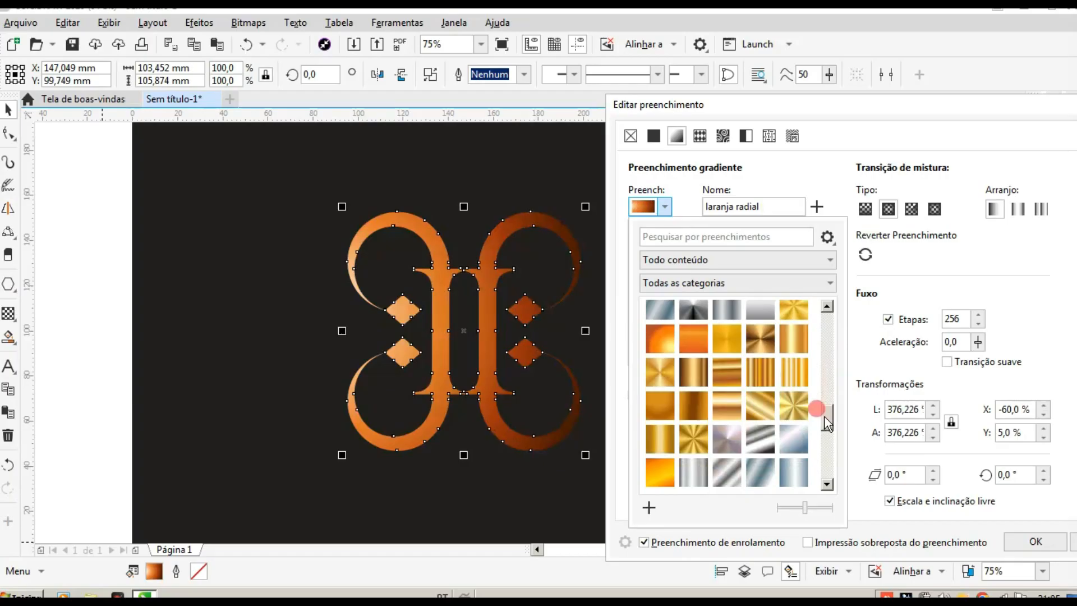
# Apply the Orange Chrome gradient to the monogram with its centre shifted to X -30% and Y 14%.
pyautogui.click(661, 341)
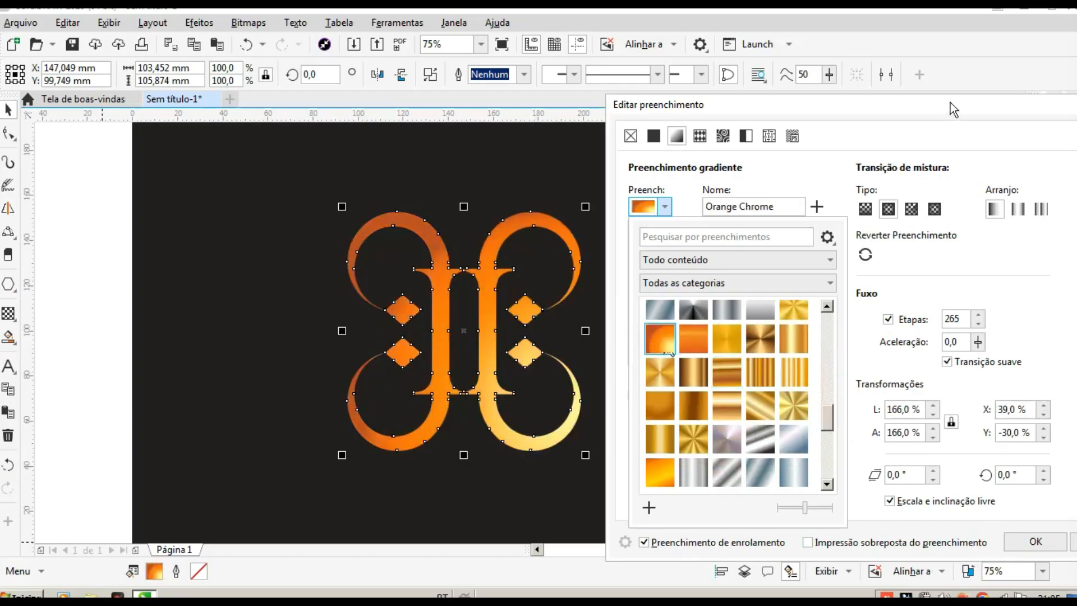
pyautogui.click(815, 25)
pyautogui.moveTo(866, 120); pyautogui.dragTo(865, 48)
pyautogui.moveTo(722, 217); pyautogui.dragTo(673, 204)
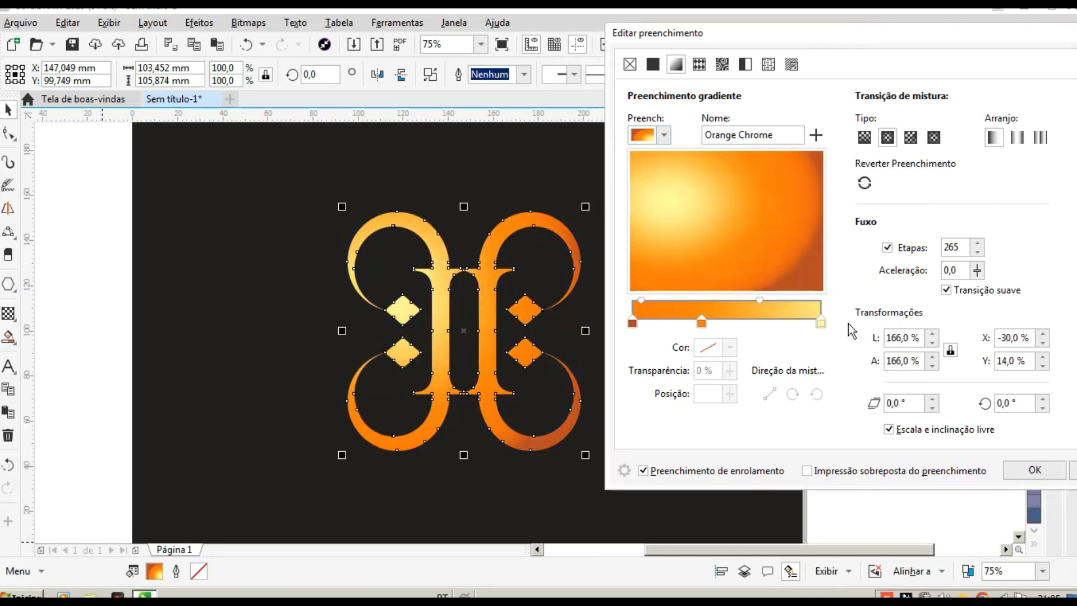
pyautogui.click(1031, 469)
# Shrink the monogram to about 37 × 38 mm, placing one copy in the page's upper-left corner and one at its right edge.
pyautogui.click(572, 247)
pyautogui.click(523, 221)
pyautogui.scroll(-2, 522, 221)
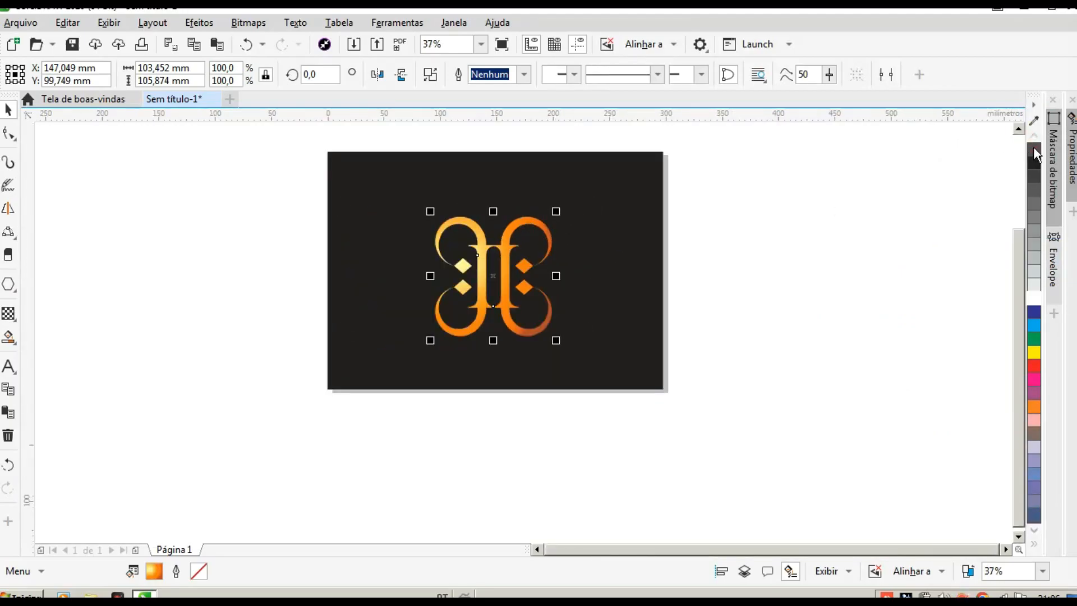
pyautogui.moveTo(529, 237); pyautogui.dragTo(369, 174)
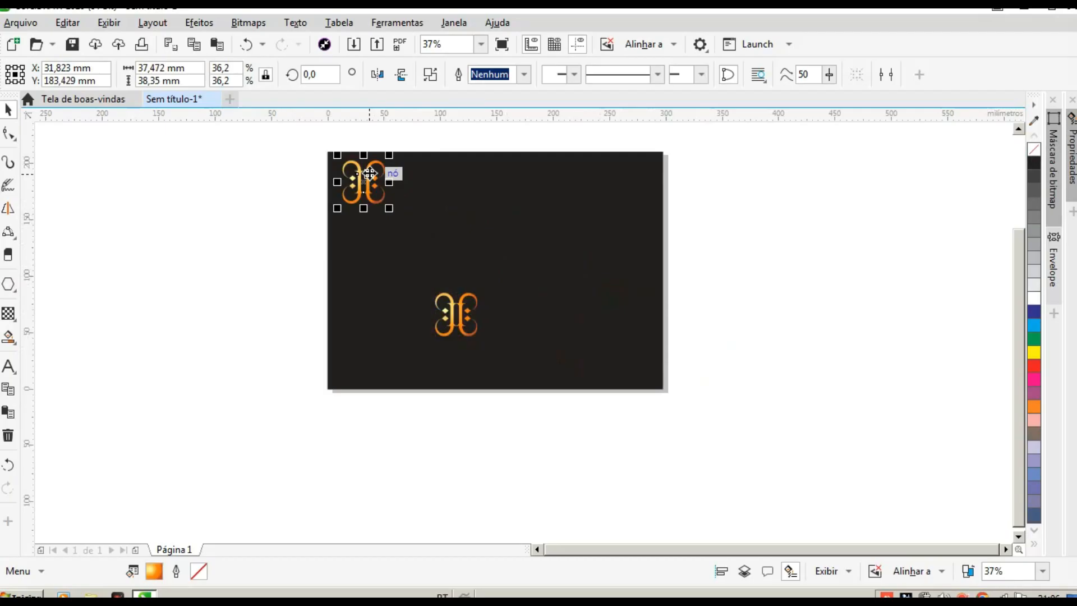
pyautogui.moveTo(467, 312); pyautogui.dragTo(514, 261)
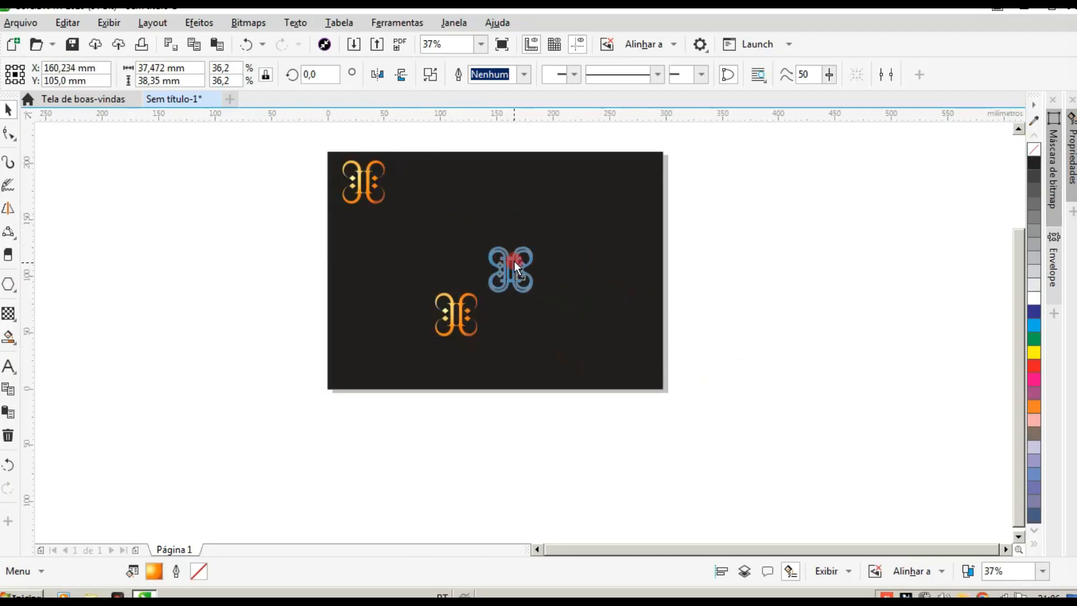
pyautogui.moveTo(711, 270); pyautogui.dragTo(645, 241)
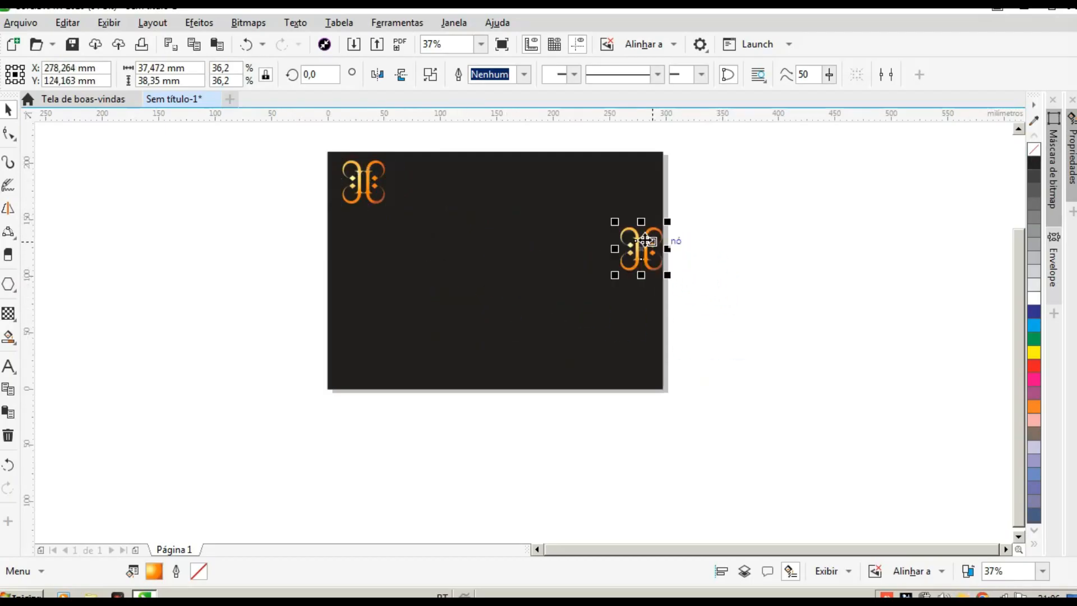
# Scale the corner monogram to about 26 mm wide and duplicate it into an evenly spaced row of nine along the page's upper edge.
pyautogui.click(369, 174)
pyautogui.scroll(2, 369, 174)
pyautogui.moveTo(402, 144); pyautogui.dragTo(412, 176)
pyautogui.hotkey('ctrl', 'r')
pyautogui.hotkey('ctrl', 'r')
pyautogui.hotkey('ctrl', 'r')
pyautogui.hotkey('ctrl', 'r')
pyautogui.hotkey('ctrl', 'r')
pyautogui.hotkey('ctrl', 'r')
pyautogui.hotkey('ctrl', 'r')
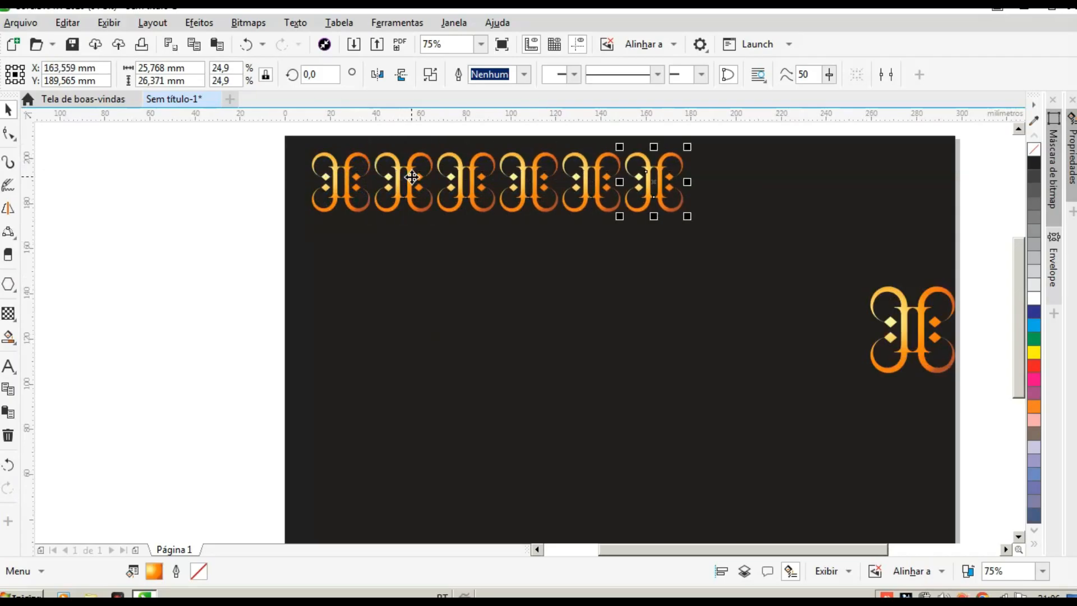
# Group the row of small monograms and move the larger monogram off the page to its left.
pyautogui.moveTo(253, 125); pyautogui.dragTo(891, 269)
pyautogui.click(933, 308)
pyautogui.click(923, 307)
pyautogui.moveTo(923, 308); pyautogui.dragTo(151, 242)
# Duplicate the grouped row downward at even spacing to build a pattern of five rows.
pyautogui.click(365, 180)
pyautogui.click(349, 170)
pyautogui.moveTo(348, 168); pyautogui.dragTo(341, 233)
pyautogui.hotkey('ctrl', 'r')
pyautogui.hotkey('ctrl', 'r')
pyautogui.hotkey('ctrl', 'r')
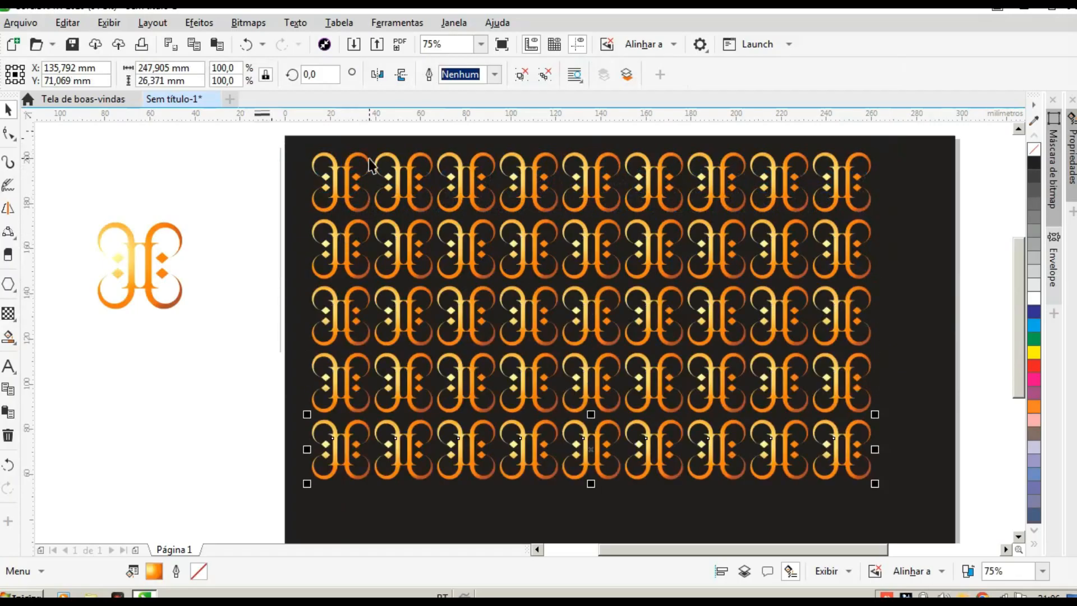
# Group the five rows, rotate the pattern 26.556° and enlarge it to 135%, leaving it over the page's left part.
pyautogui.scroll(-2, 368, 158)
pyautogui.click(294, 129)
pyautogui.moveTo(295, 129); pyautogui.dragTo(636, 248)
pyautogui.click(589, 242)
pyautogui.moveTo(564, 195); pyautogui.dragTo(422, 175)
pyautogui.hotkey('ctrl', 'z')
pyautogui.click(525, 201)
pyautogui.moveTo(530, 351); pyautogui.dragTo(638, 439)
pyautogui.moveTo(533, 247); pyautogui.dragTo(454, 216)
# Try to PowerClip the rotated pattern inside the dark background, moving it lower on the page for a second attempt.
pyautogui.rightClick(454, 215)
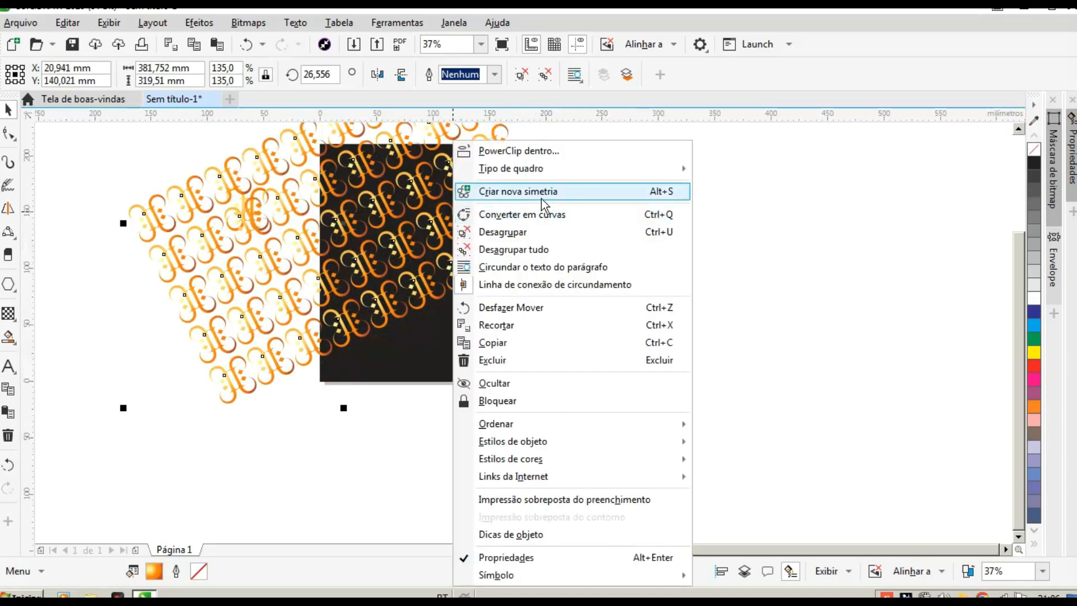
pyautogui.click(549, 151)
pyautogui.click(498, 243)
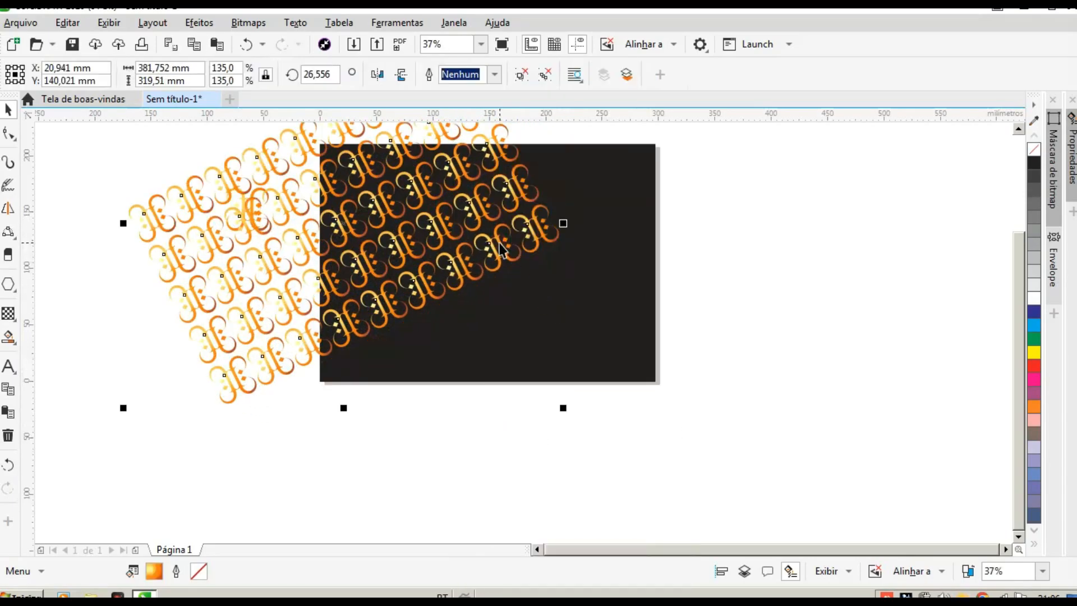
pyautogui.moveTo(493, 241); pyautogui.dragTo(589, 371)
pyautogui.rightClick(522, 357)
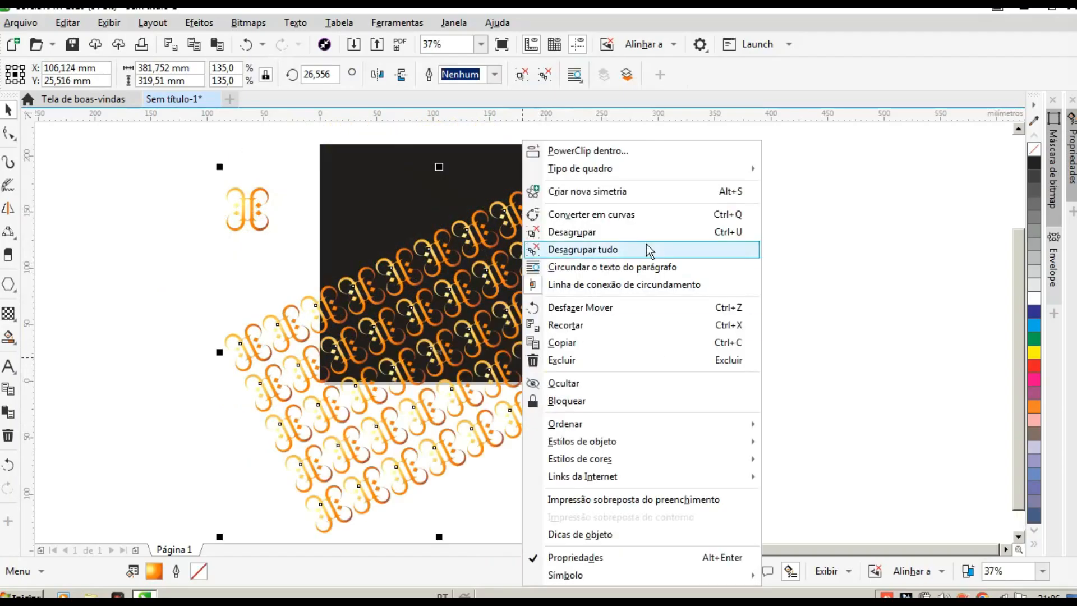
pyautogui.click(653, 151)
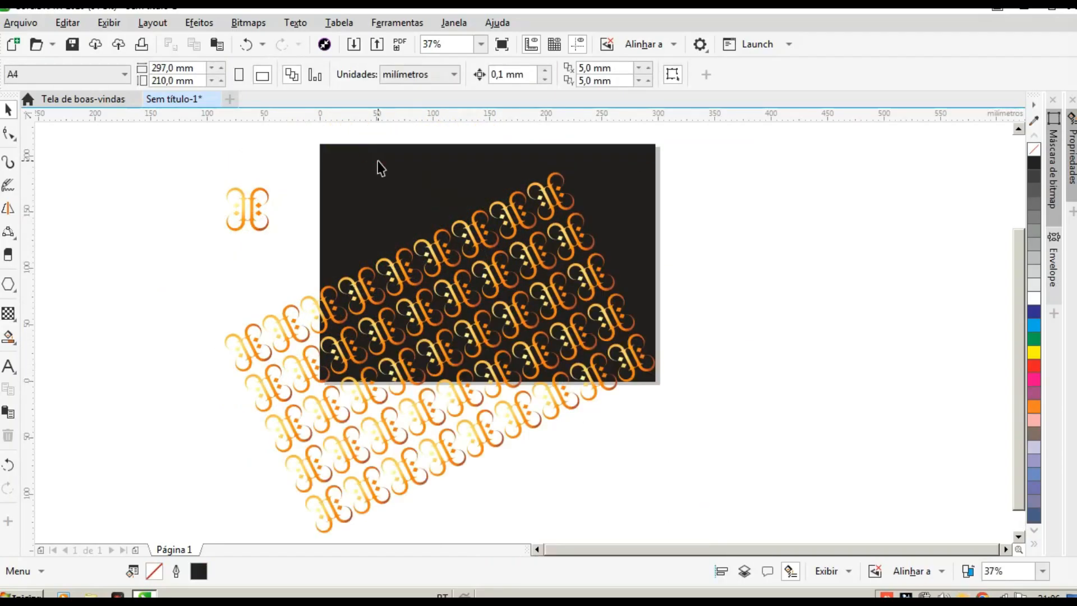
# Move the pattern beyond the page's right edge and try again to PowerClip it inside the dark background.
pyautogui.click(515, 214)
pyautogui.moveTo(779, 296); pyautogui.dragTo(780, 297)
pyautogui.click(530, 338)
pyautogui.moveTo(521, 330); pyautogui.dragTo(802, 384)
pyautogui.click(474, 330)
pyautogui.moveTo(474, 326); pyautogui.dragTo(847, 354)
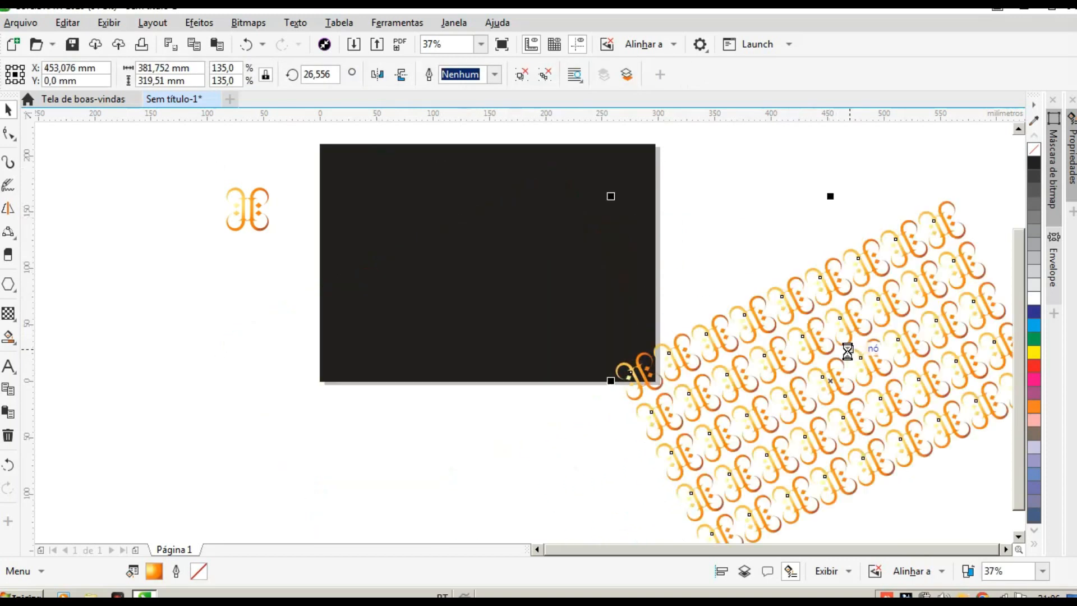
pyautogui.rightClick(848, 356)
pyautogui.click(709, 150)
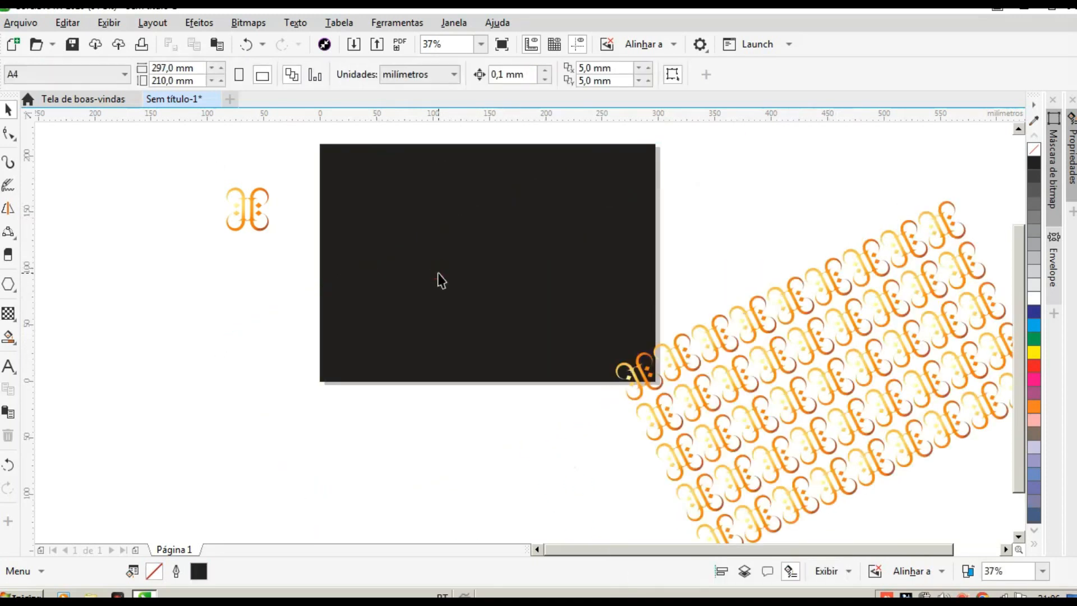
pyautogui.rightClick(745, 389)
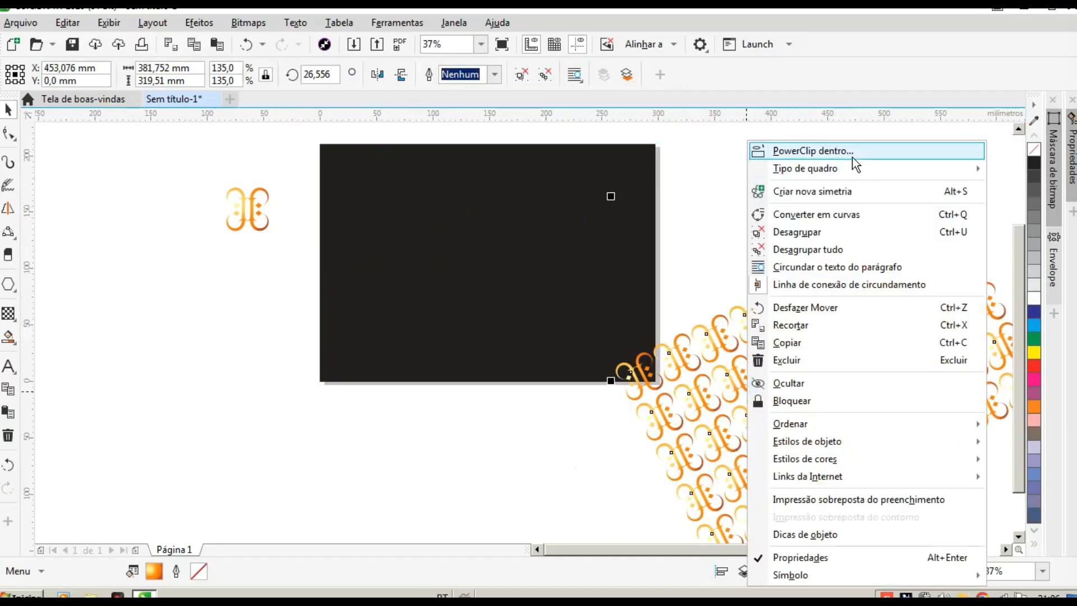
pyautogui.click(852, 151)
# Unlock the dark background rectangle and PowerClip the monogram pattern inside it.
pyautogui.rightClick(548, 272)
pyautogui.click(585, 305)
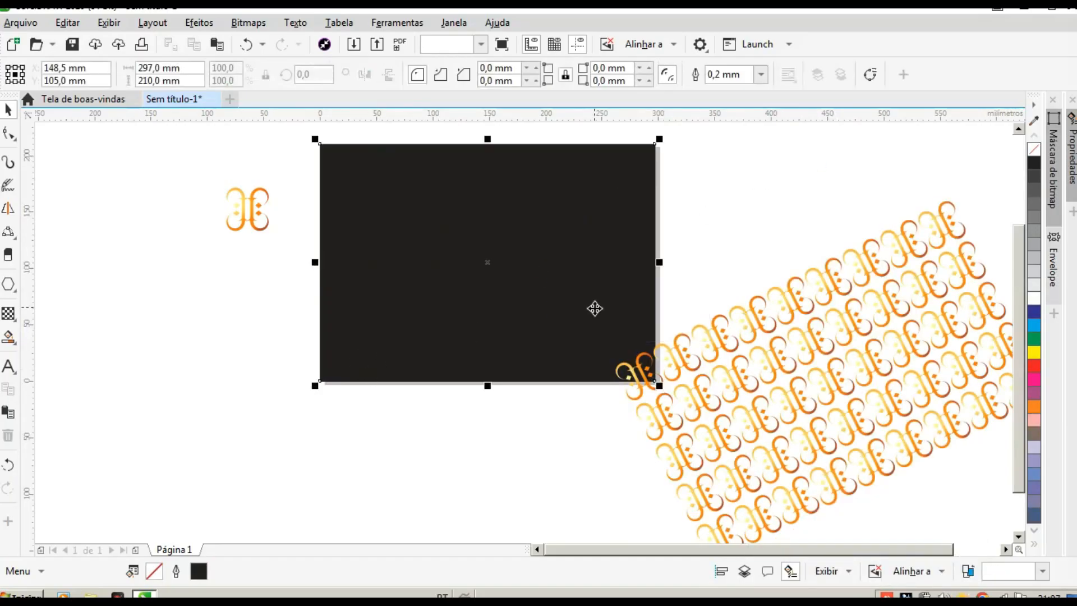
pyautogui.rightClick(822, 324)
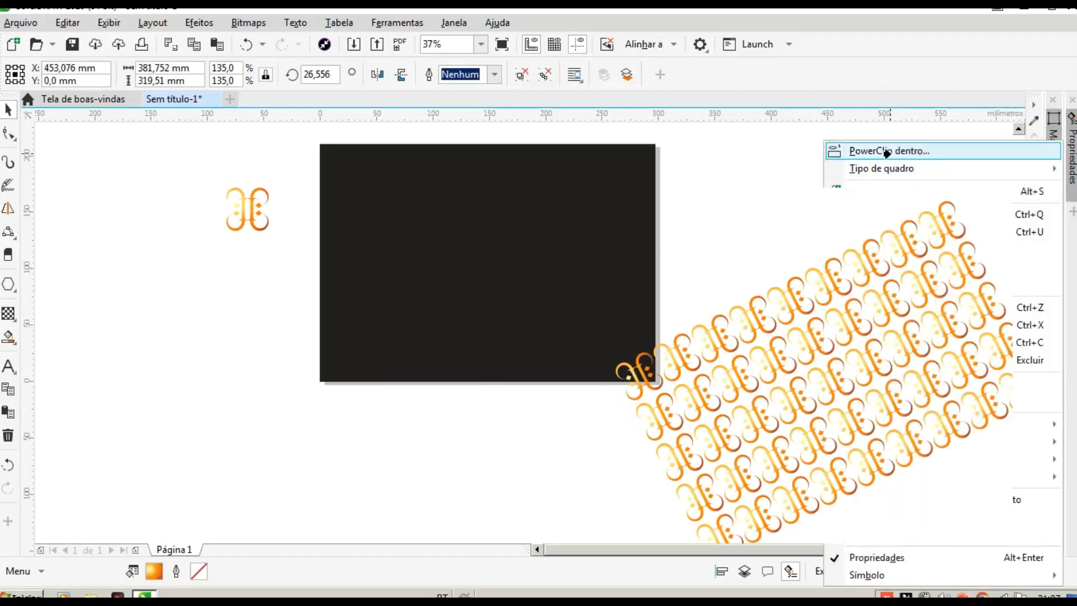
pyautogui.click(886, 151)
pyautogui.click(372, 238)
# Edit the PowerClip contents to move the pattern over the background's left half, and finish editing.
pyautogui.doubleClick(434, 222)
pyautogui.moveTo(794, 347); pyautogui.dragTo(346, 224)
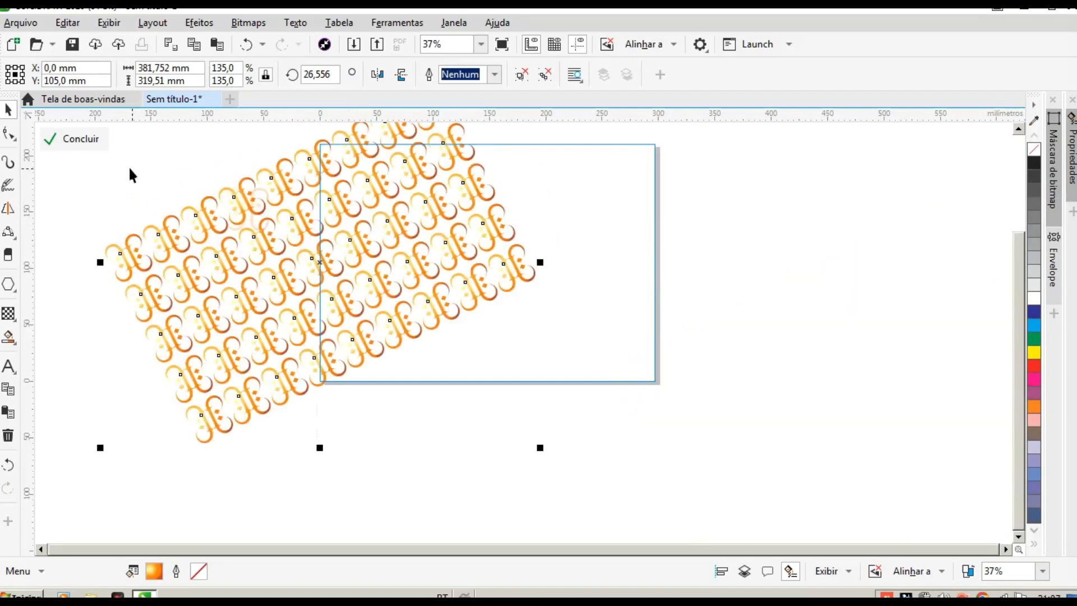
pyautogui.click(85, 143)
# Enlarge the separate monogram to about 83 × 85 mm and place it in the background's lower-right area.
pyautogui.click(249, 204)
pyautogui.click(249, 204)
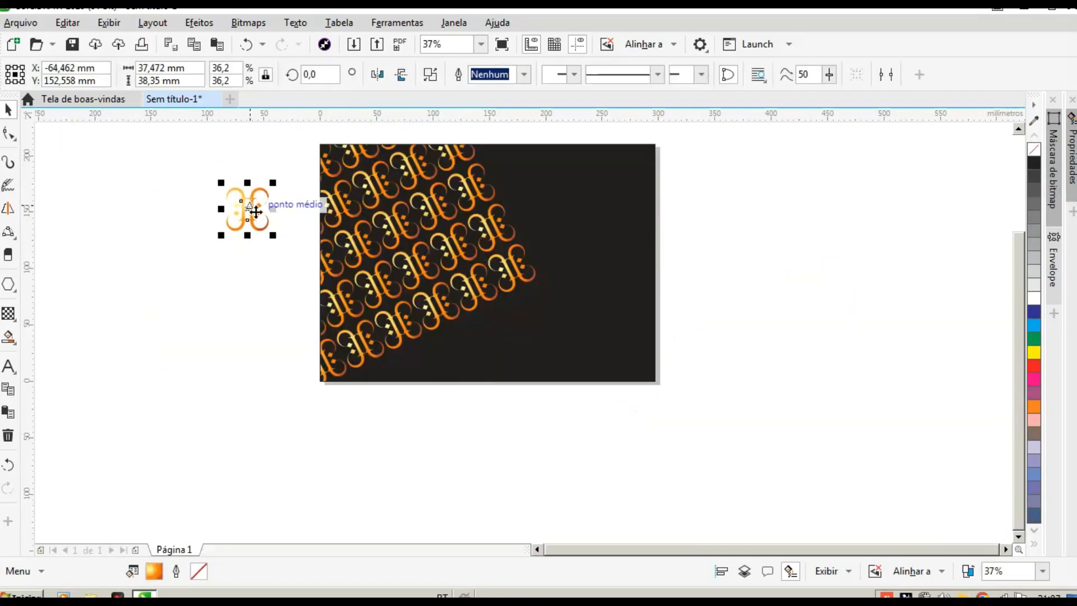
pyautogui.moveTo(275, 237); pyautogui.dragTo(607, 307)
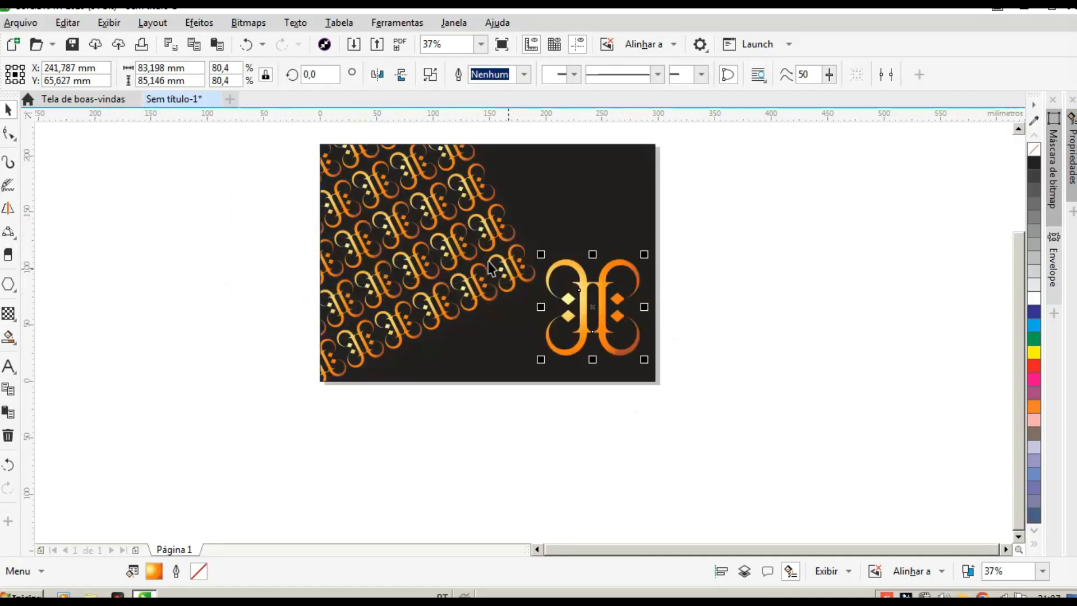
# Shift the clipped pattern further left inside the background and move the large monogram up into the middle of the empty right part.
pyautogui.doubleClick(474, 254)
pyautogui.moveTo(452, 204); pyautogui.dragTo(376, 200)
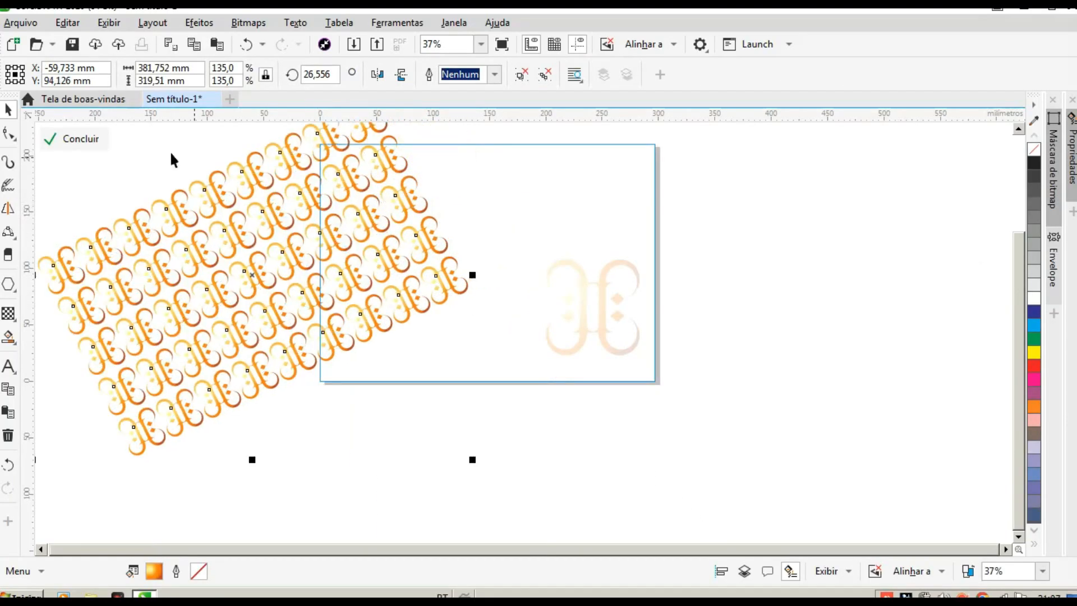
pyautogui.click(90, 139)
pyautogui.moveTo(584, 294); pyautogui.dragTo(558, 245)
pyautogui.click(802, 240)
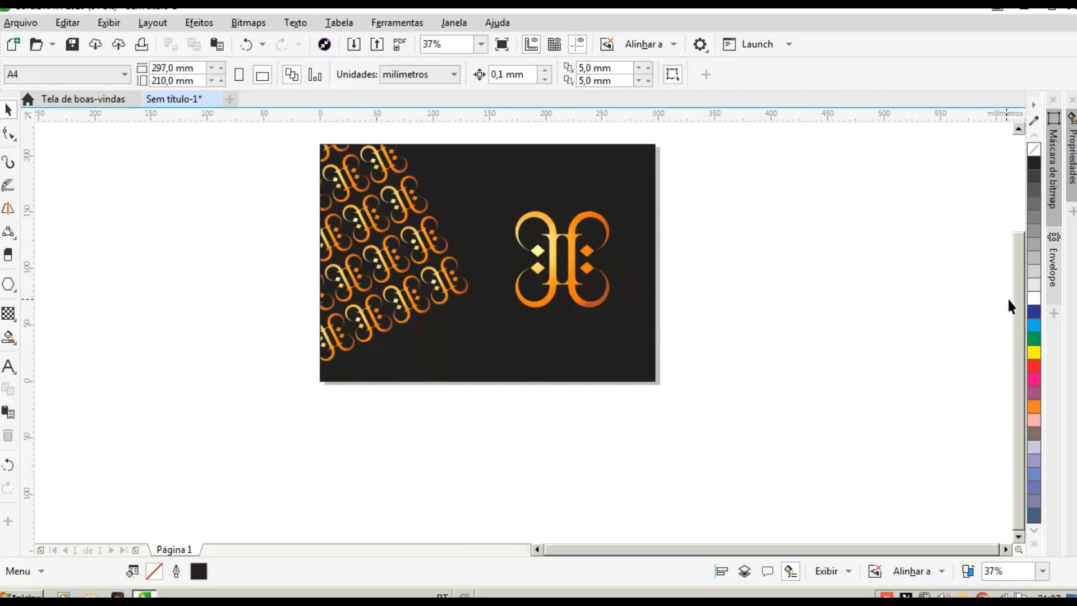
pyautogui.moveTo(1015, 297); pyautogui.dragTo(1015, 283)
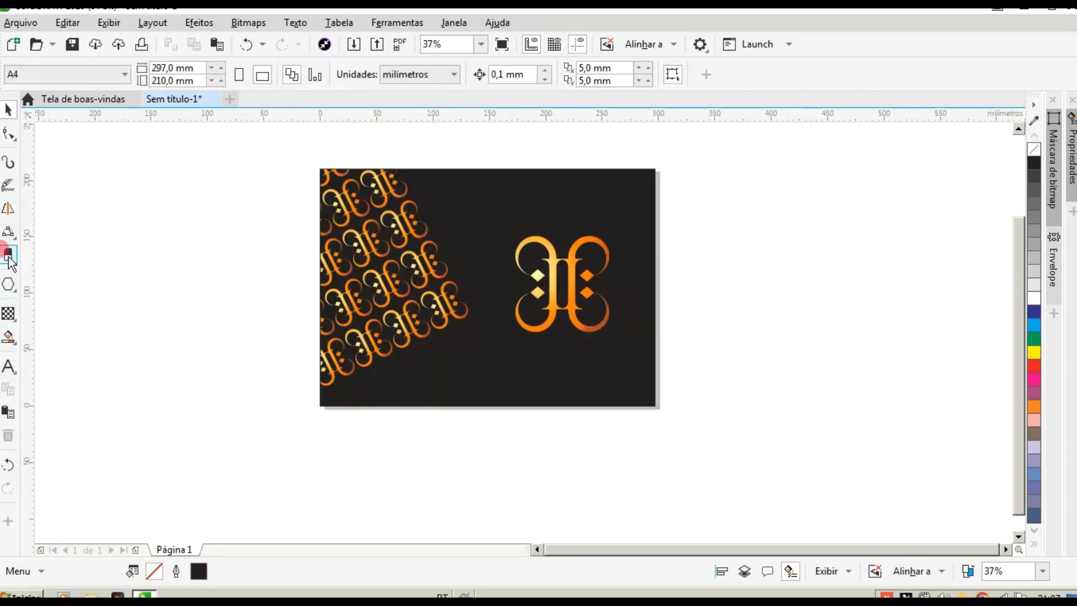
pyautogui.click(10, 288)
pyautogui.click(9, 286)
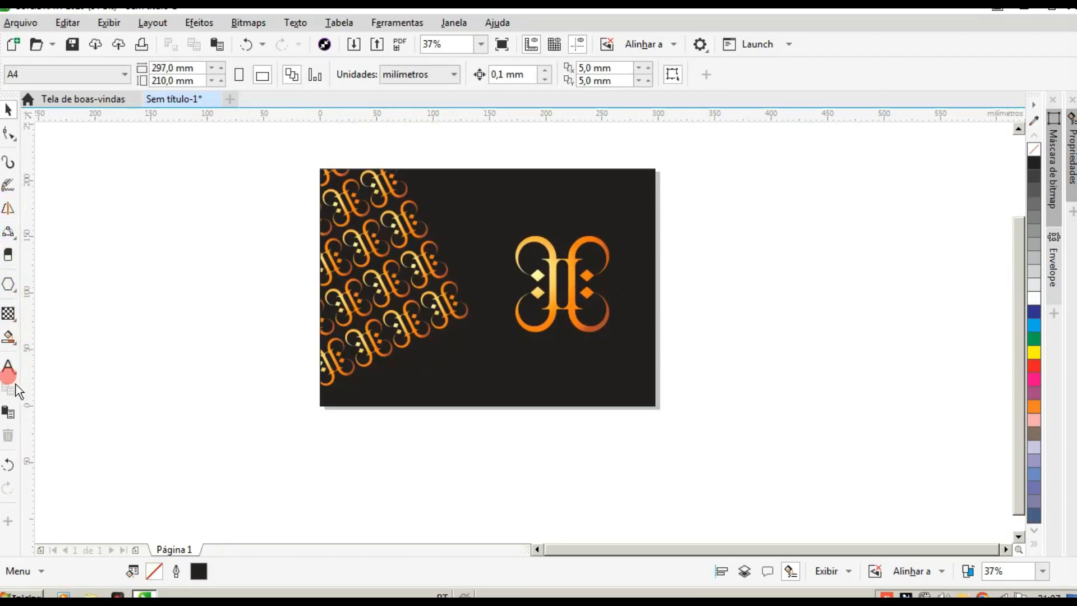
pyautogui.click(10, 340)
pyautogui.click(100, 377)
pyautogui.click(323, 177)
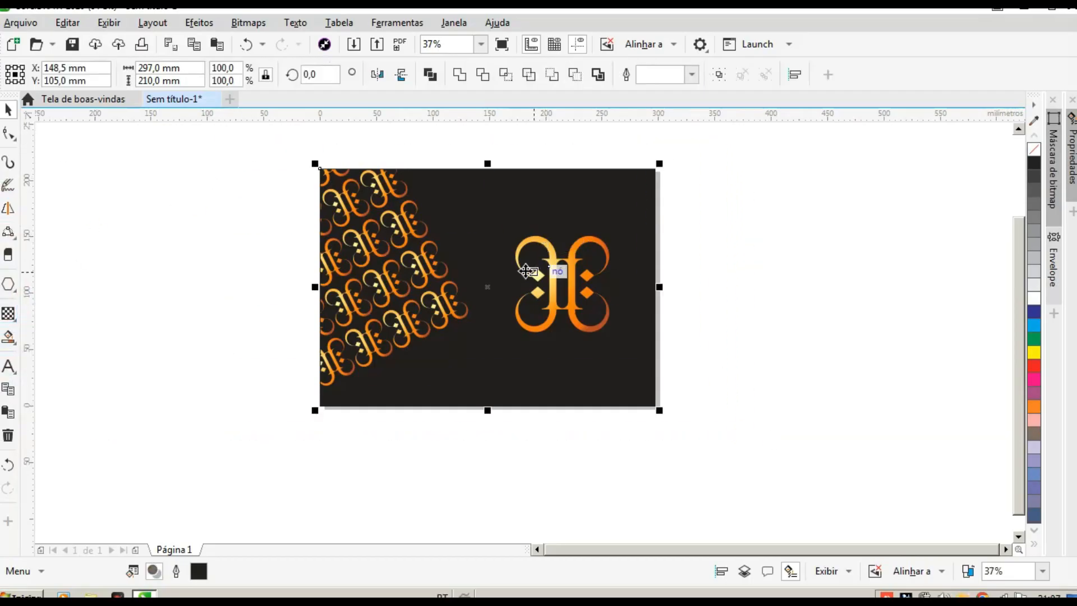
pyautogui.scroll(2, 501, 263)
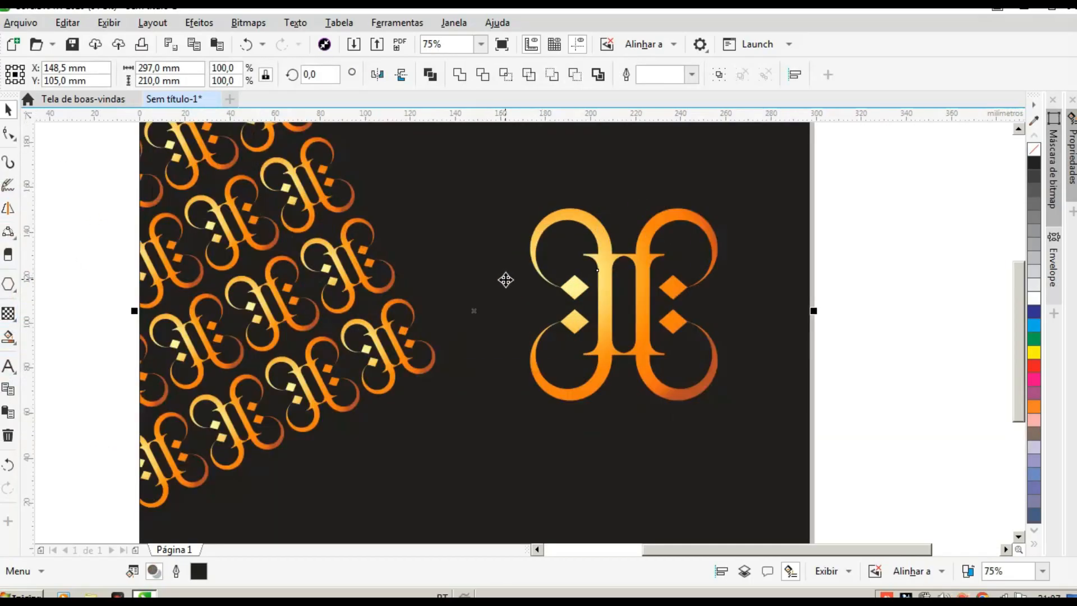